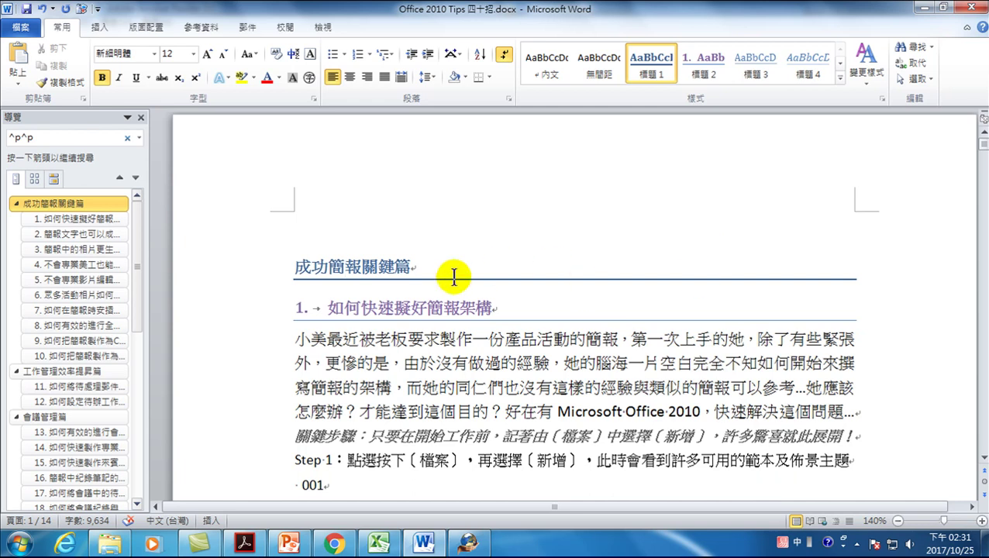
# Leave the 成功簡報關鍵篇 heading, jump to the 工作管理效率提昇篇 section and scroll through it.
pyautogui.moveTo(298, 269); pyautogui.dragTo(416, 268)
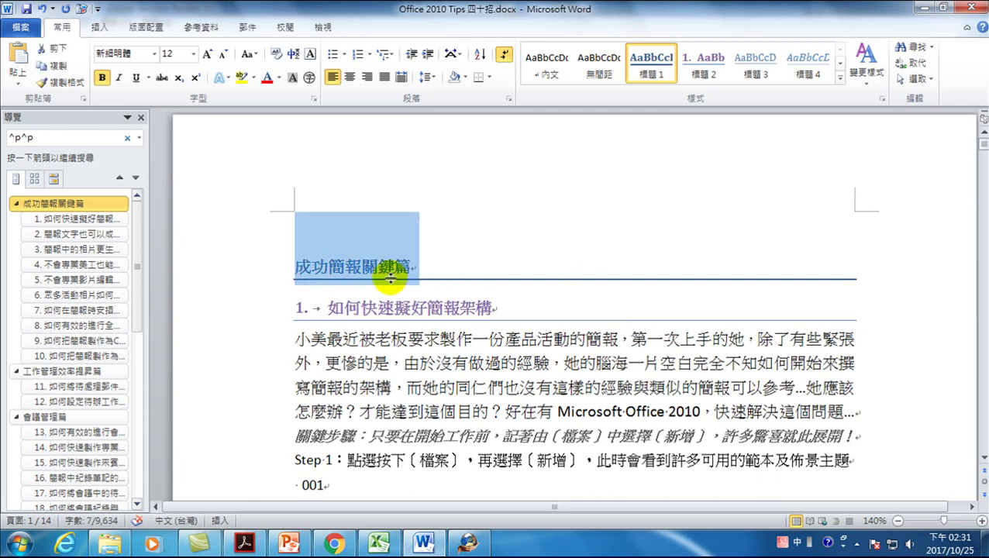
pyautogui.click(348, 269)
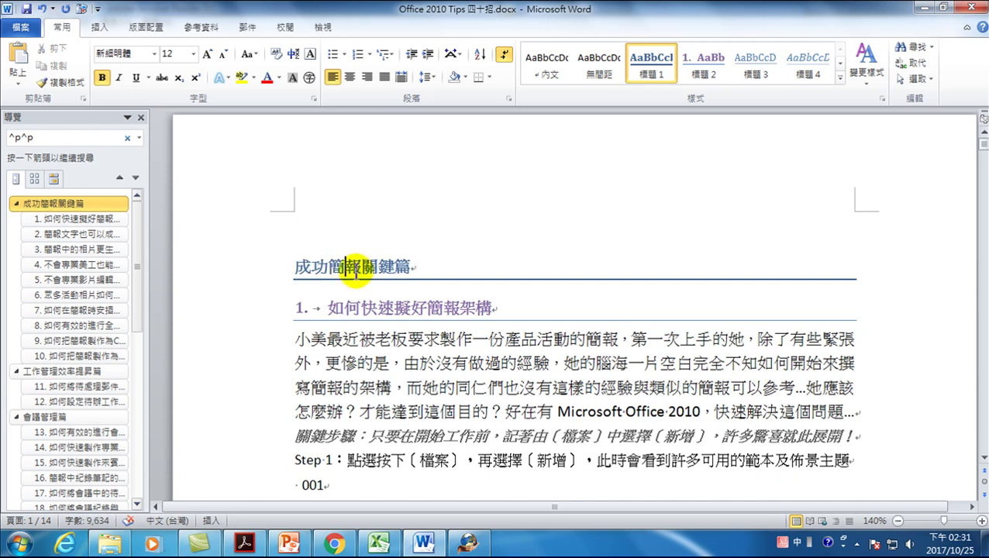
pyautogui.click(42, 371)
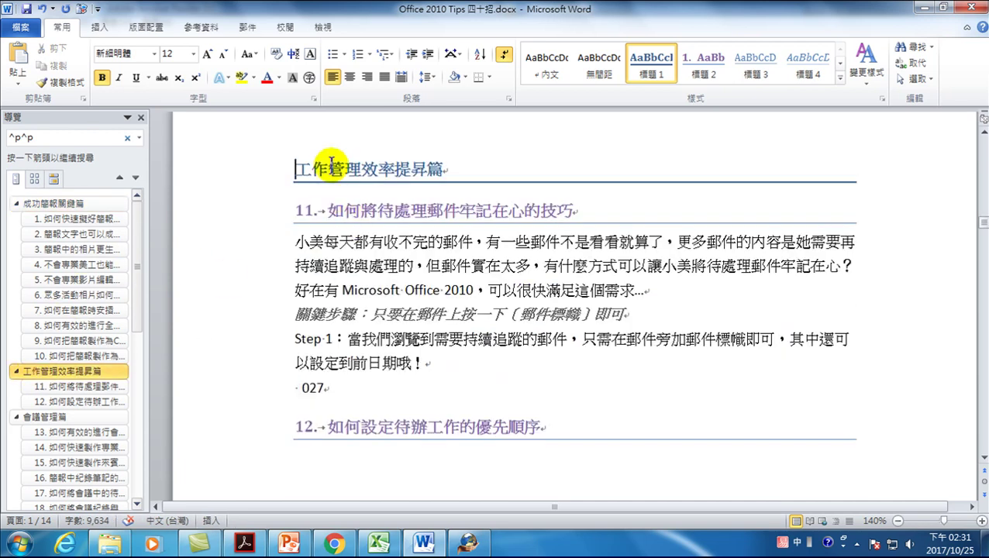
pyautogui.scroll(3, 334, 225)
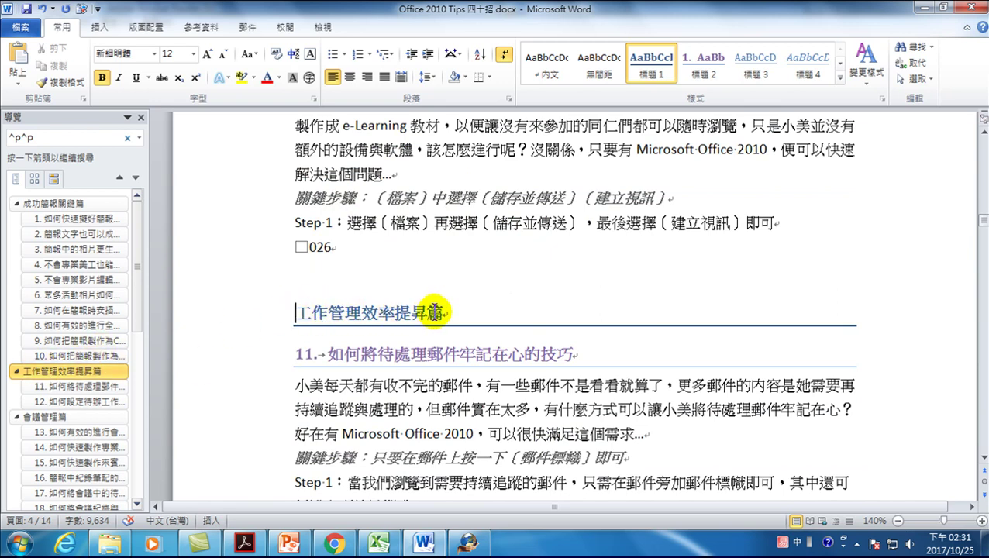
pyautogui.scroll(-4, 403, 306)
pyautogui.scroll(-3, 391, 321)
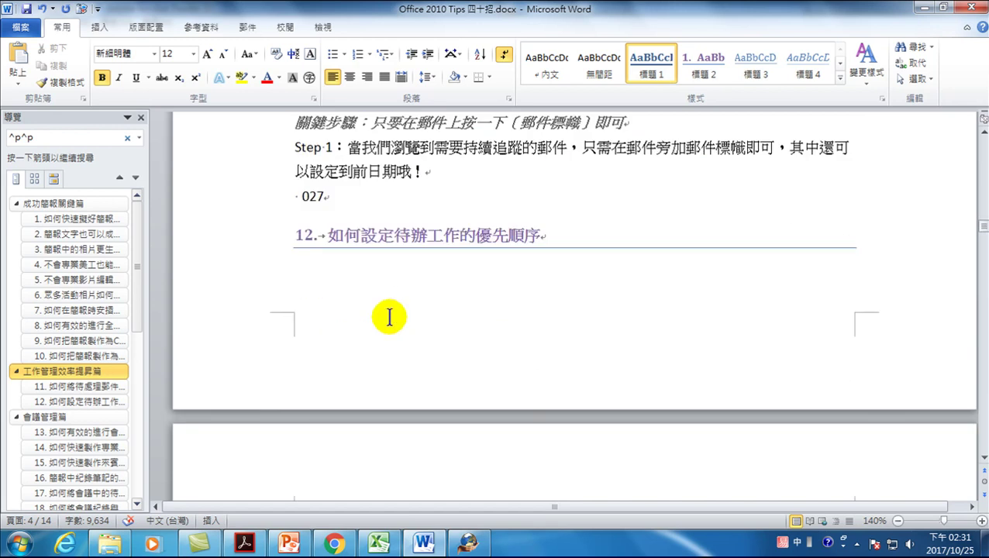
pyautogui.scroll(2, 387, 310)
pyautogui.scroll(-4, 386, 316)
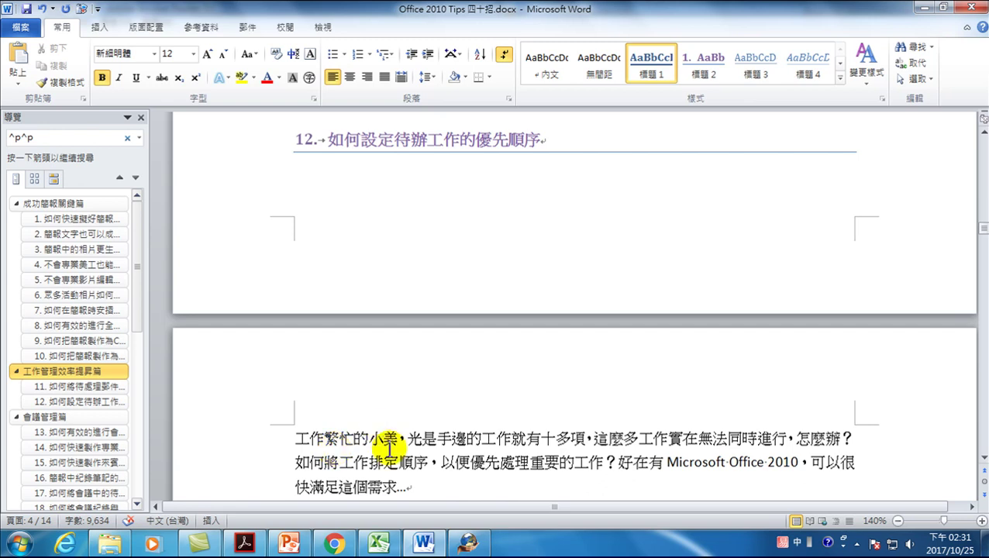
pyautogui.scroll(-2, 312, 456)
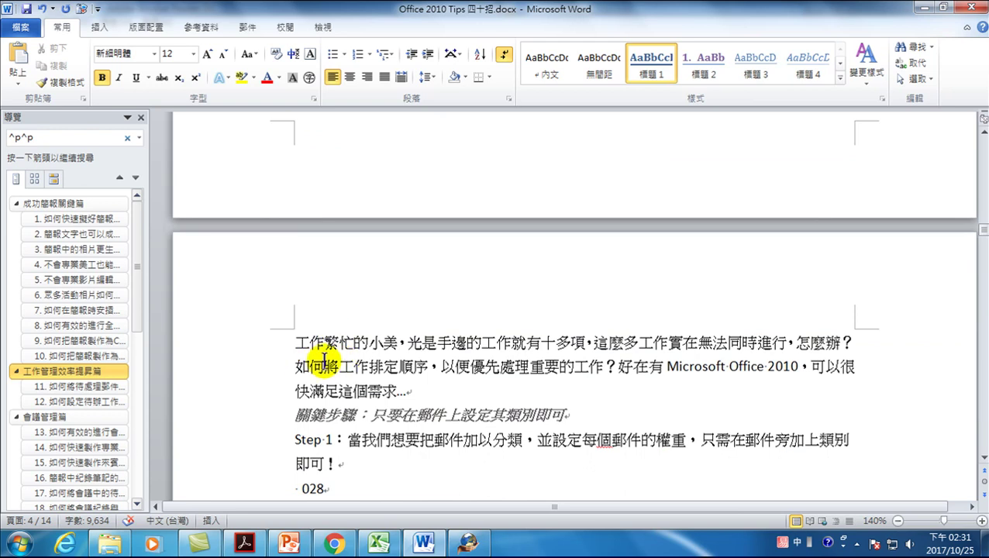
pyautogui.scroll(4, 418, 349)
pyautogui.scroll(9, 387, 325)
pyautogui.scroll(1, 359, 305)
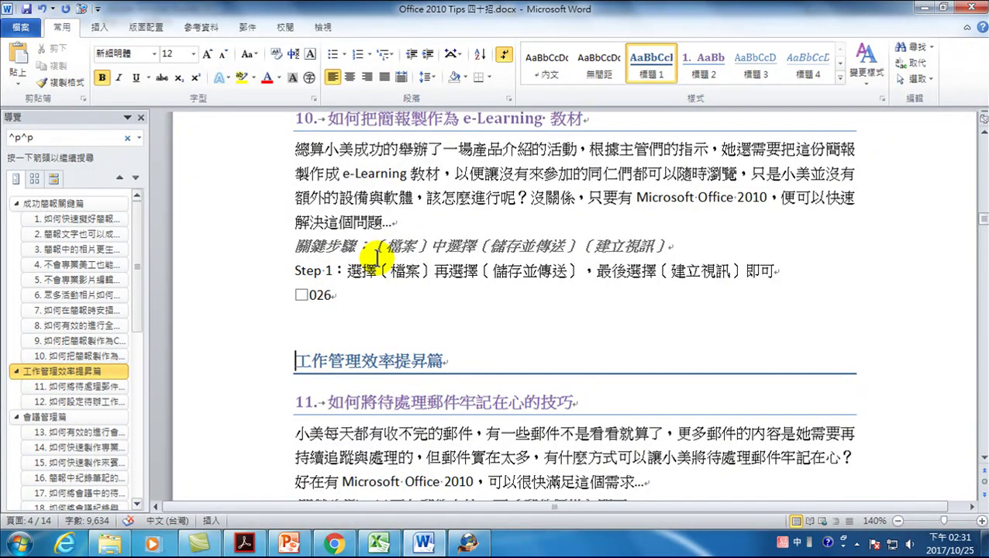
# Jump to the 會議管理篇 section and browse its contents down to the Step 3 line.
pyautogui.click(31, 416)
pyautogui.scroll(5, 299, 334)
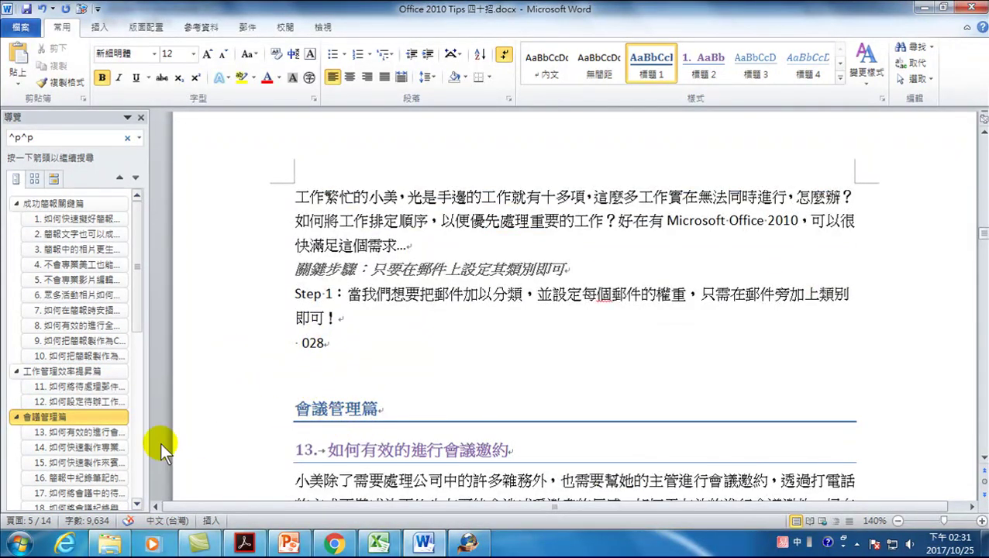
pyautogui.scroll(-3, 653, 282)
pyautogui.scroll(-6, 354, 409)
pyautogui.scroll(-5, 353, 413)
pyautogui.scroll(-5, 340, 413)
pyautogui.scroll(-3, 322, 413)
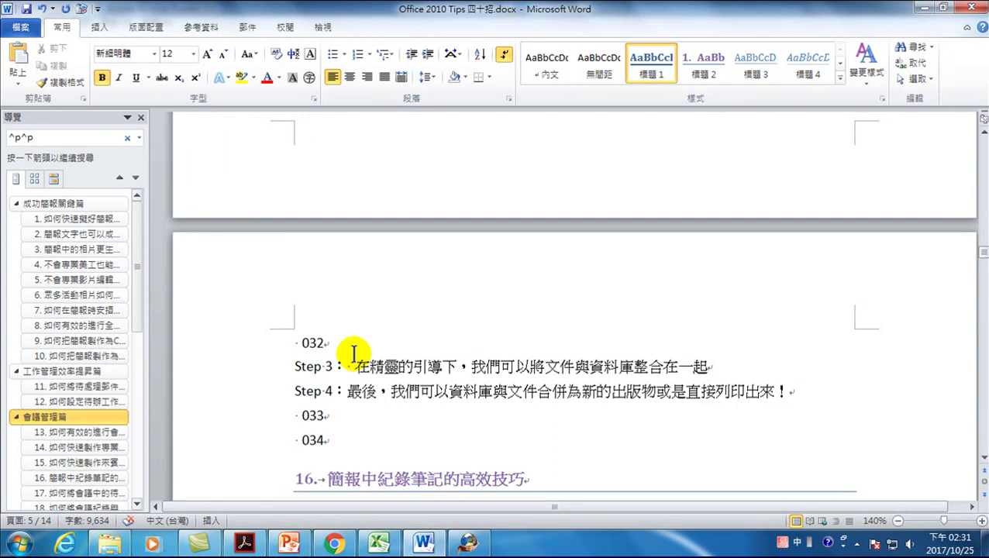
pyautogui.click(393, 366)
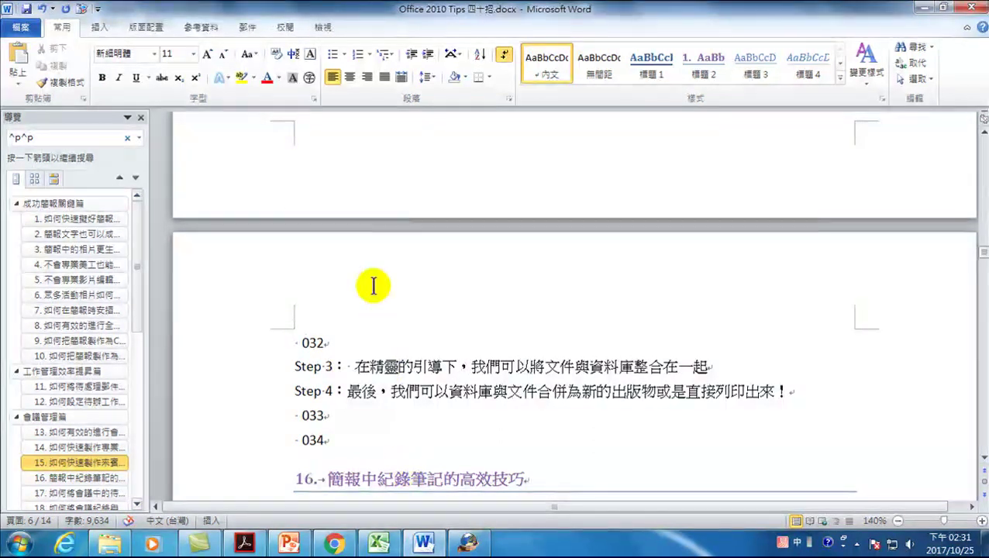
pyautogui.scroll(-3, 367, 409)
# Return to the 會議管理篇 heading and place the insertion point inside its text.
pyautogui.click(42, 416)
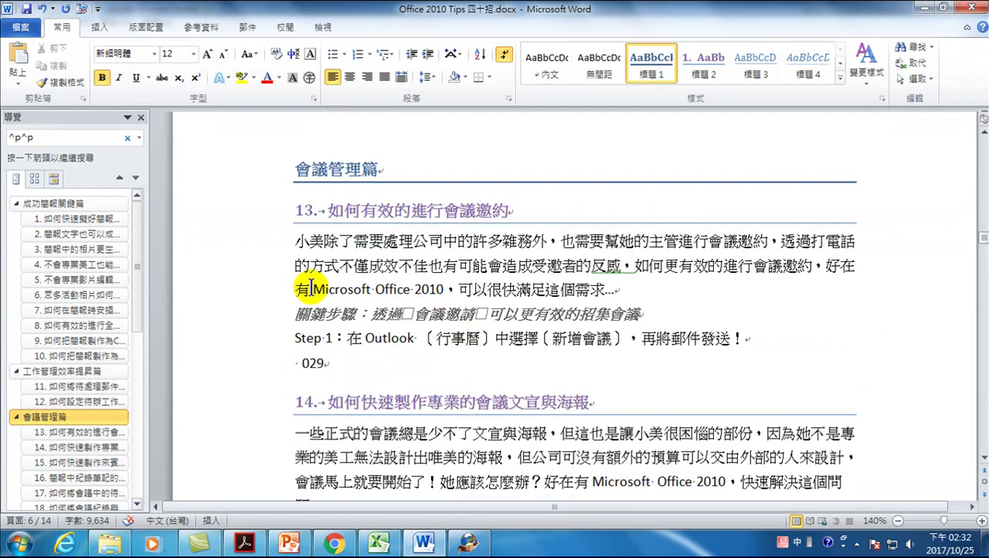
pyautogui.scroll(2, 358, 189)
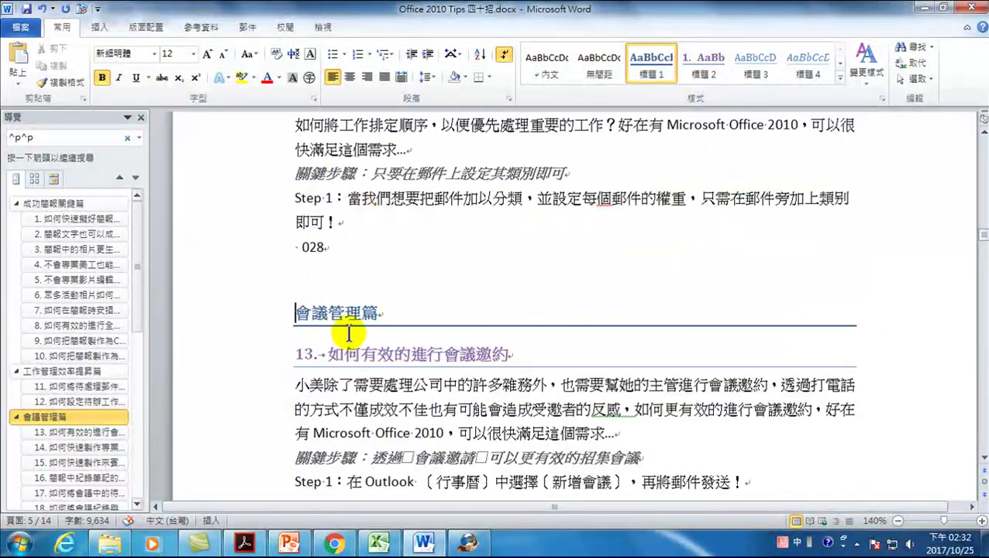
pyautogui.click(345, 313)
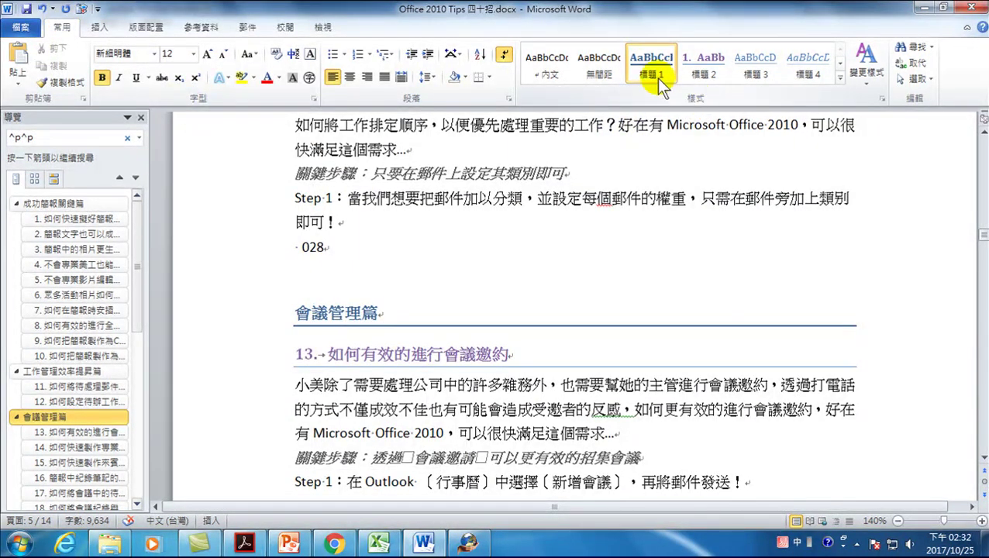
pyautogui.click(349, 310)
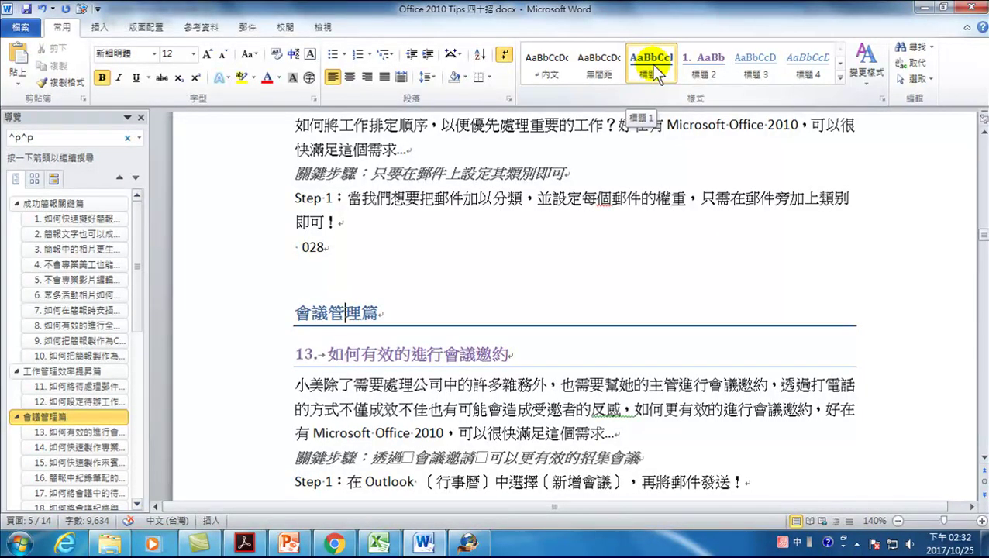
# Select every 標題 1 instance using the style's 全選 command in the Styles gallery.
pyautogui.rightClick(653, 65)
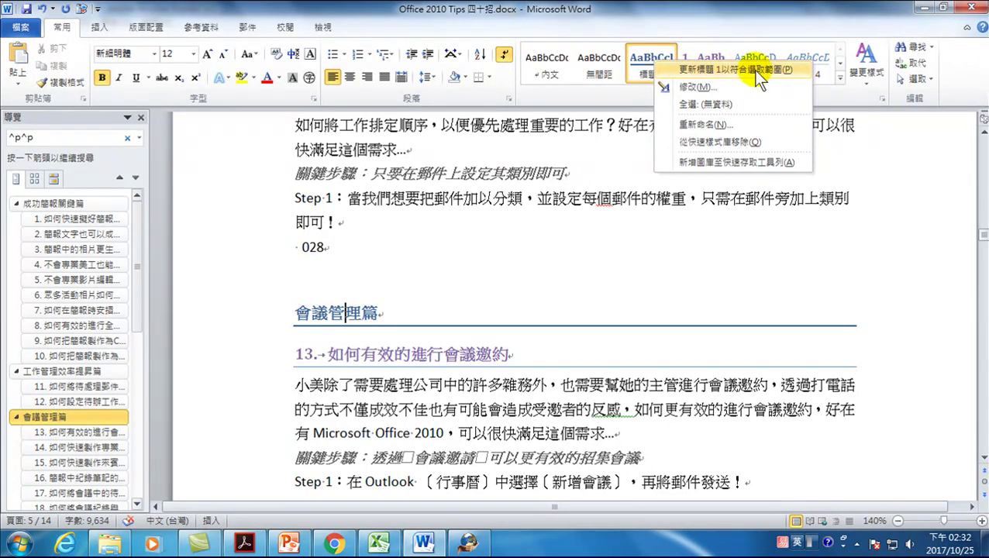
pyautogui.click(695, 104)
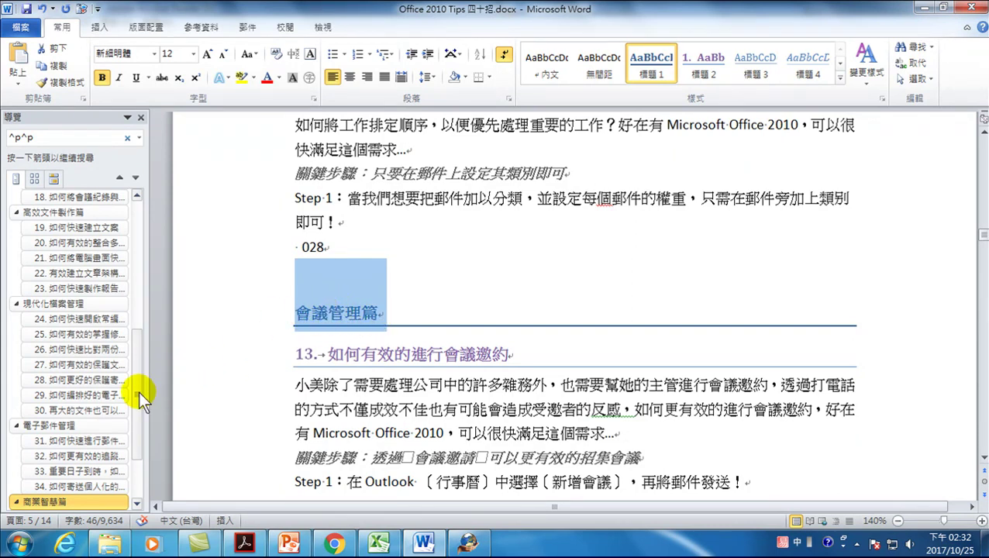
pyautogui.moveTo(138, 390); pyautogui.dragTo(131, 447)
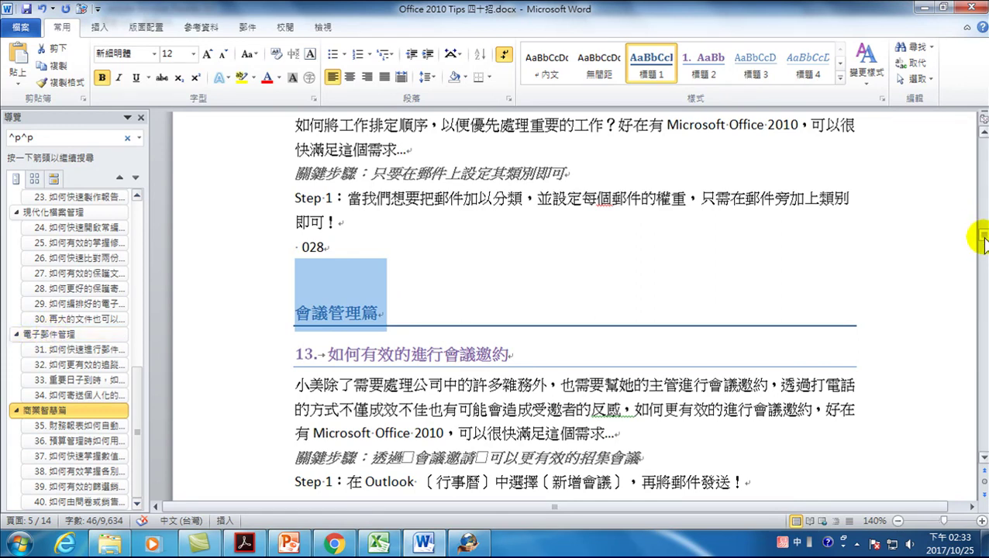
pyautogui.moveTo(981, 240); pyautogui.dragTo(981, 233)
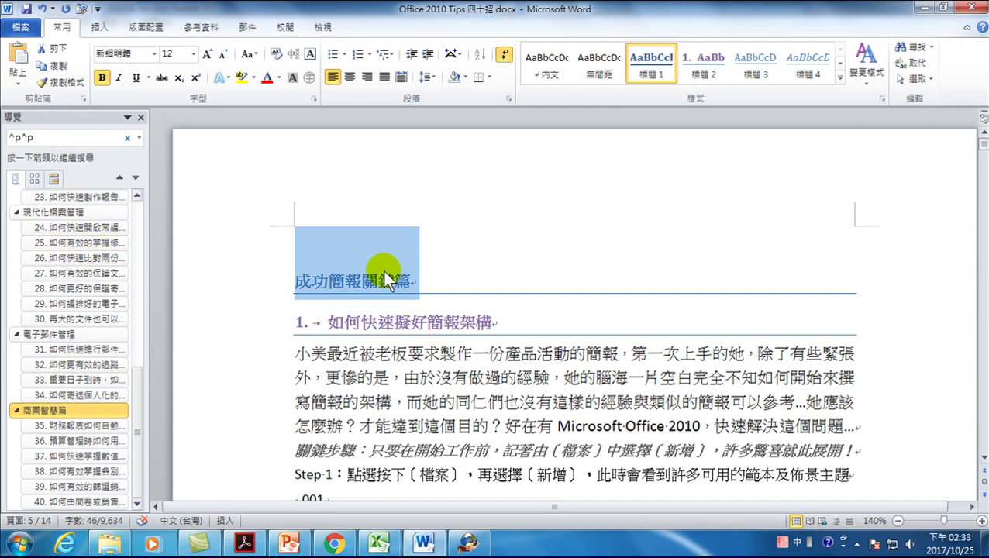
pyautogui.moveTo(136, 365)
pyautogui.mouseDown()
pyautogui.moveTo(156, 223)
pyautogui.moveTo(95, 216)
pyautogui.mouseUp()
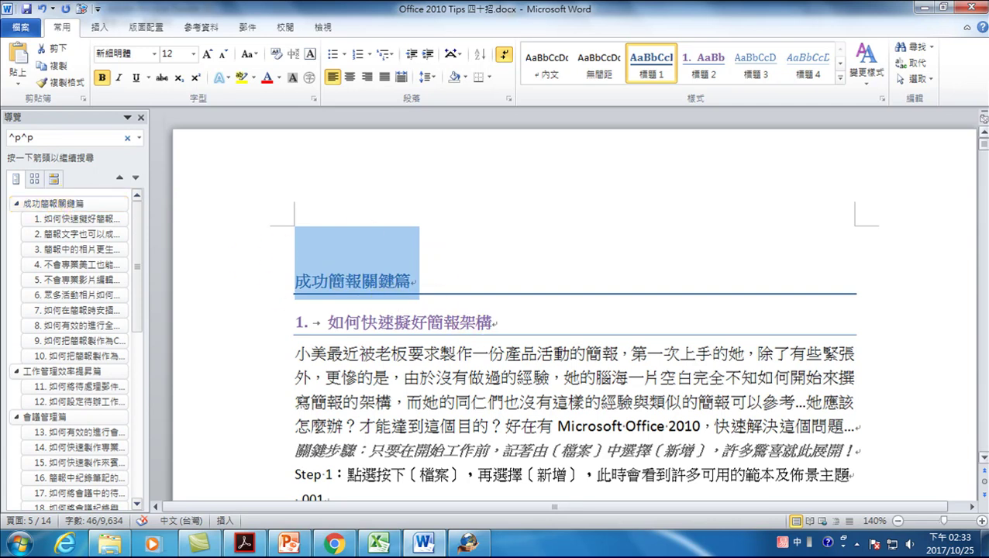
pyautogui.click(982, 457)
pyautogui.moveTo(983, 458); pyautogui.dragTo(982, 458)
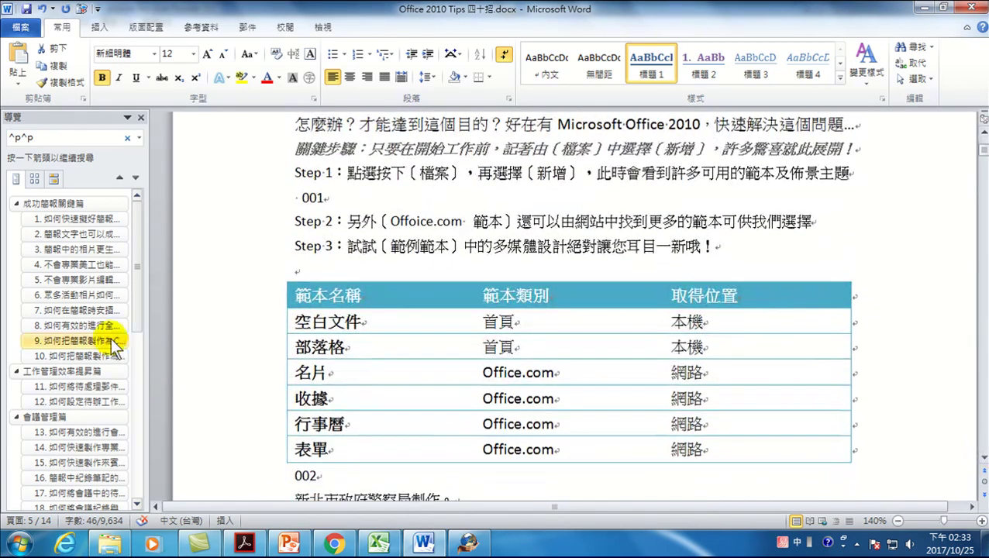
pyautogui.moveTo(136, 314); pyautogui.dragTo(124, 500)
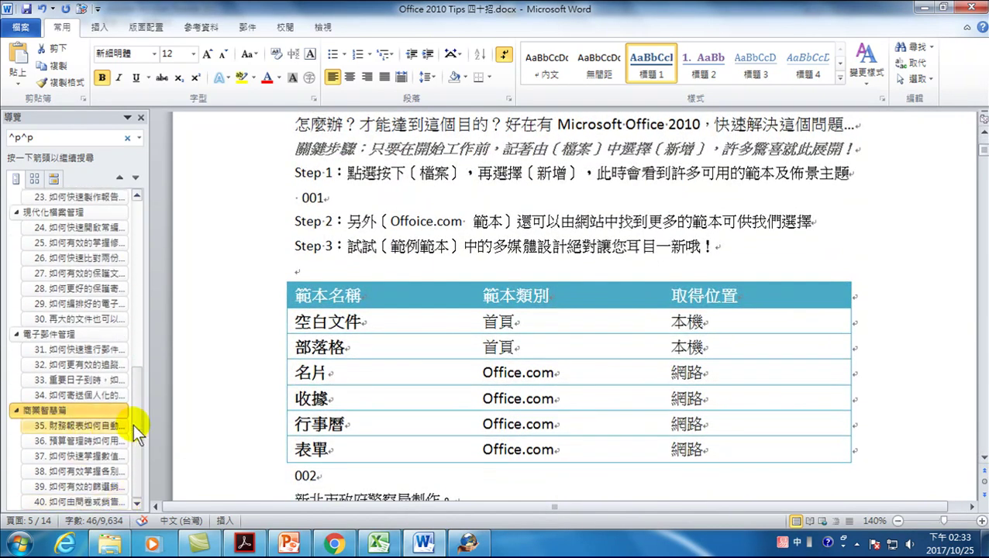
pyautogui.click(984, 152)
pyautogui.moveTo(984, 152); pyautogui.dragTo(984, 275)
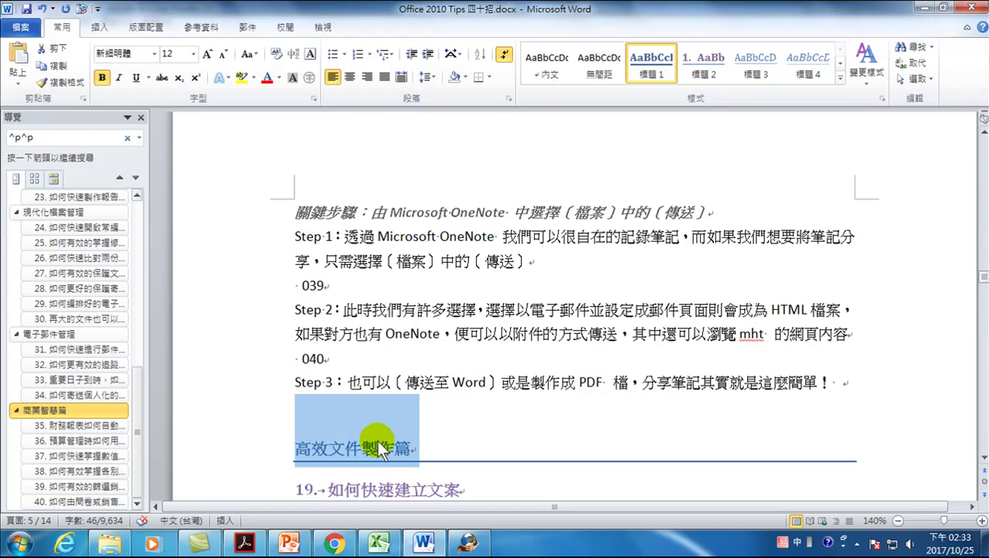
pyautogui.scroll(3, 138, 407)
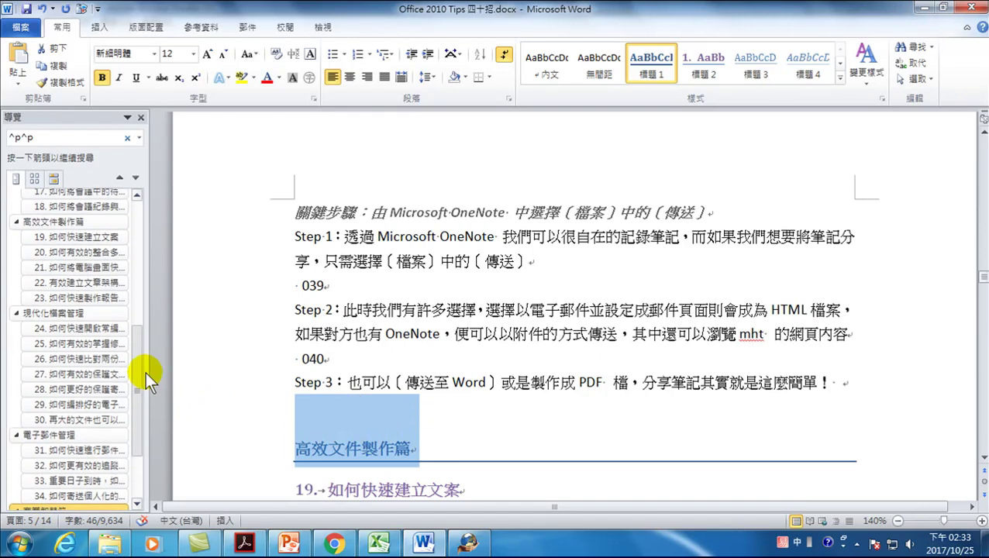
pyautogui.scroll(2, 151, 360)
pyautogui.scroll(2, 155, 341)
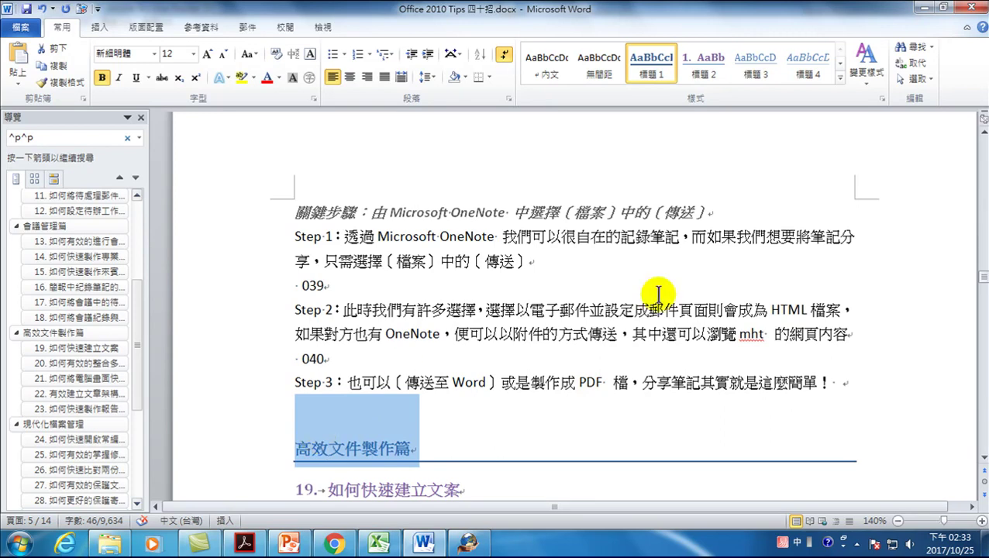
# Confirm Heading 1 has 7 instances, then go to tip 3, 簡報中的相片更生動活潑的技巧.
pyautogui.rightClick(649, 62)
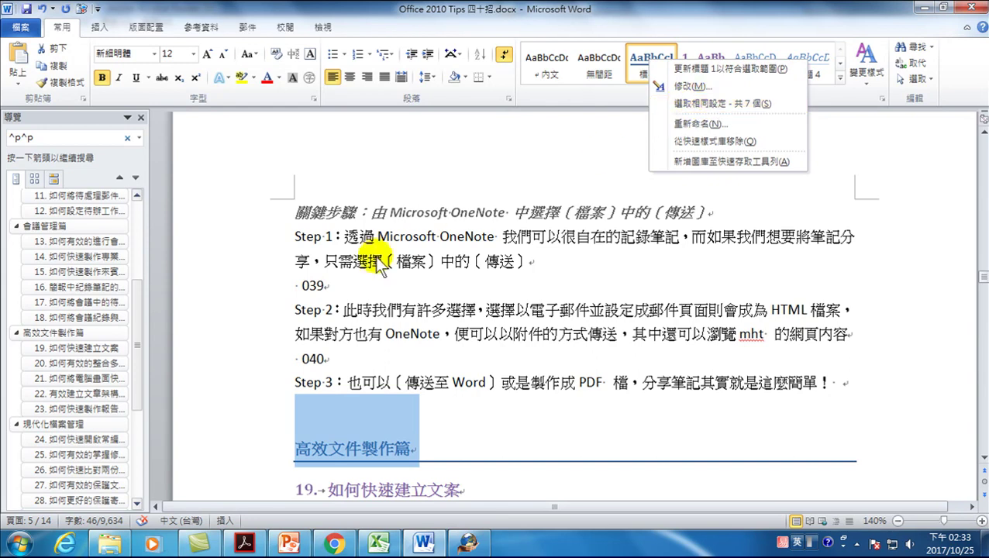
pyautogui.click(134, 296)
pyautogui.moveTo(134, 296); pyautogui.dragTo(140, 211)
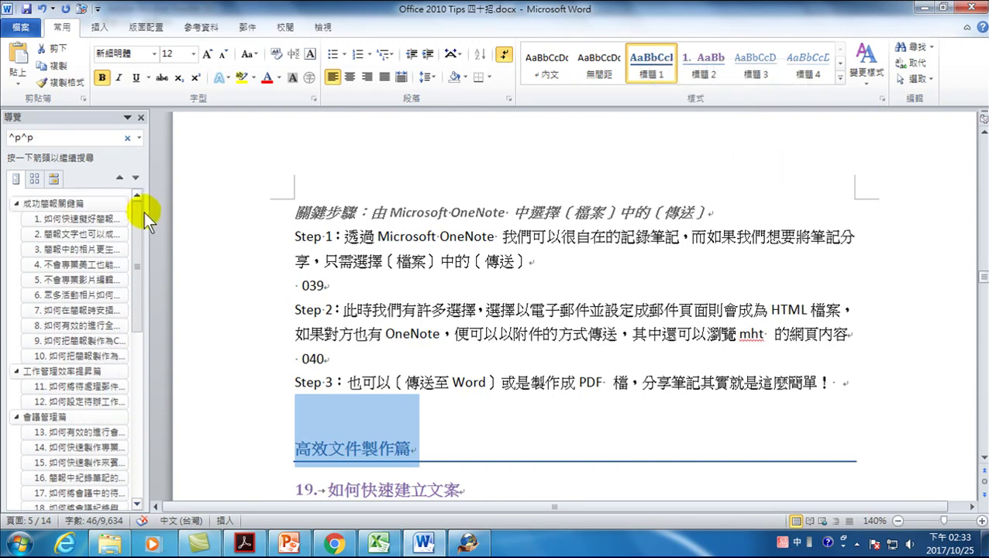
pyautogui.click(75, 245)
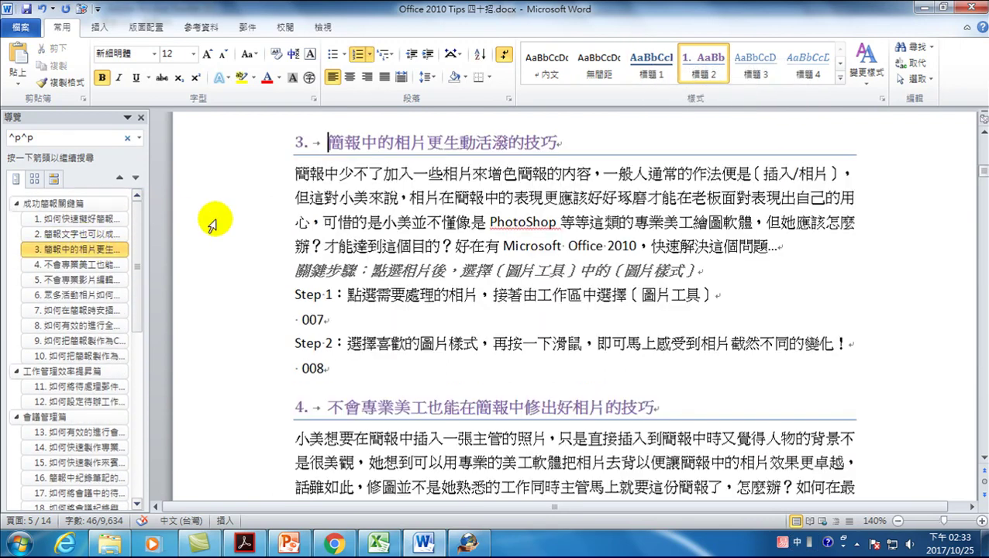
pyautogui.scroll(2, 370, 172)
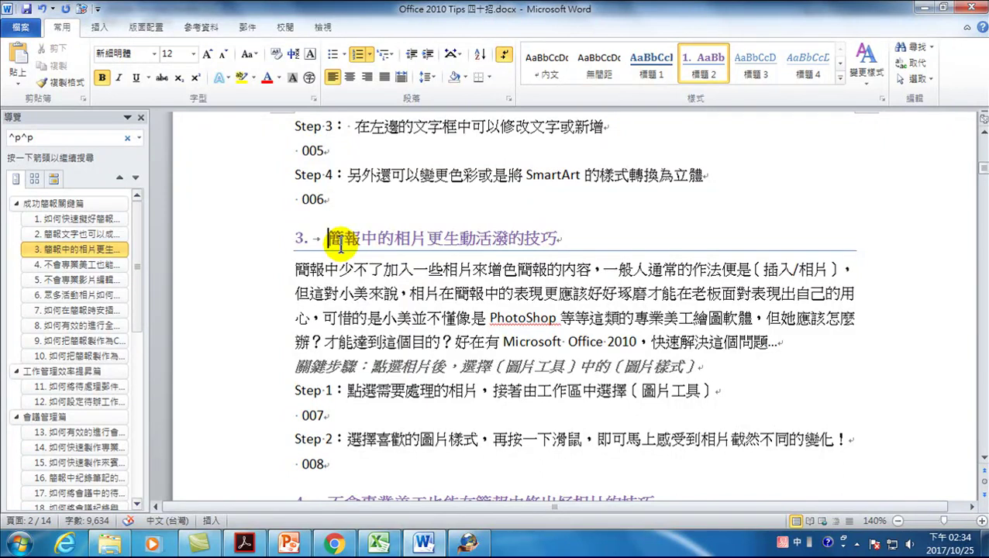
# Select all 40 Heading 2 instances from the Styles gallery and scroll to verify the selection.
pyautogui.rightClick(699, 57)
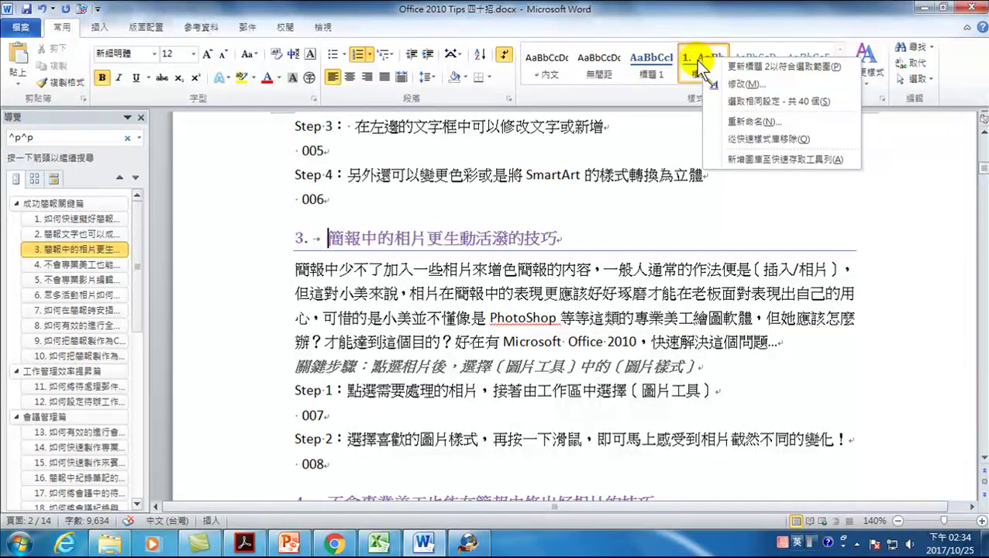
pyautogui.click(753, 100)
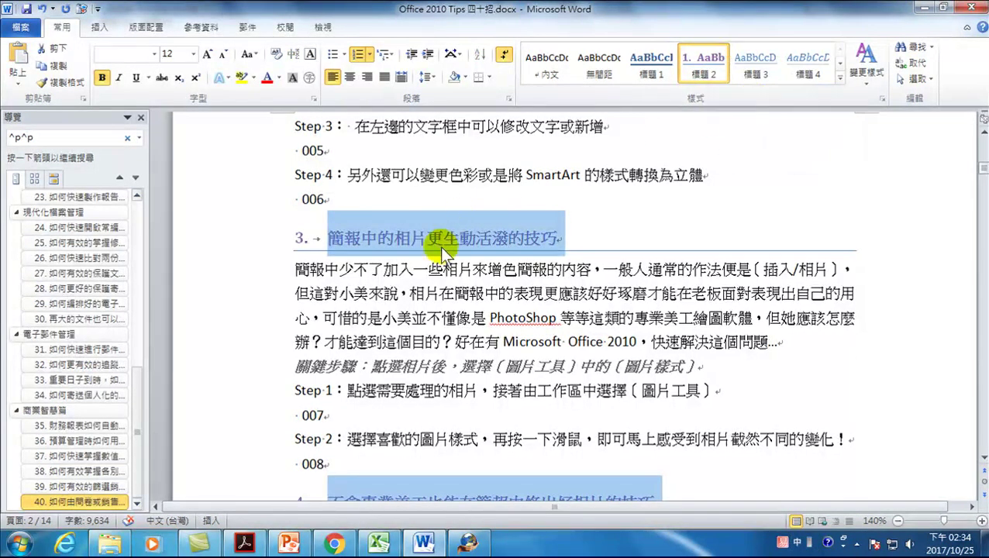
pyautogui.scroll(-3, 540, 243)
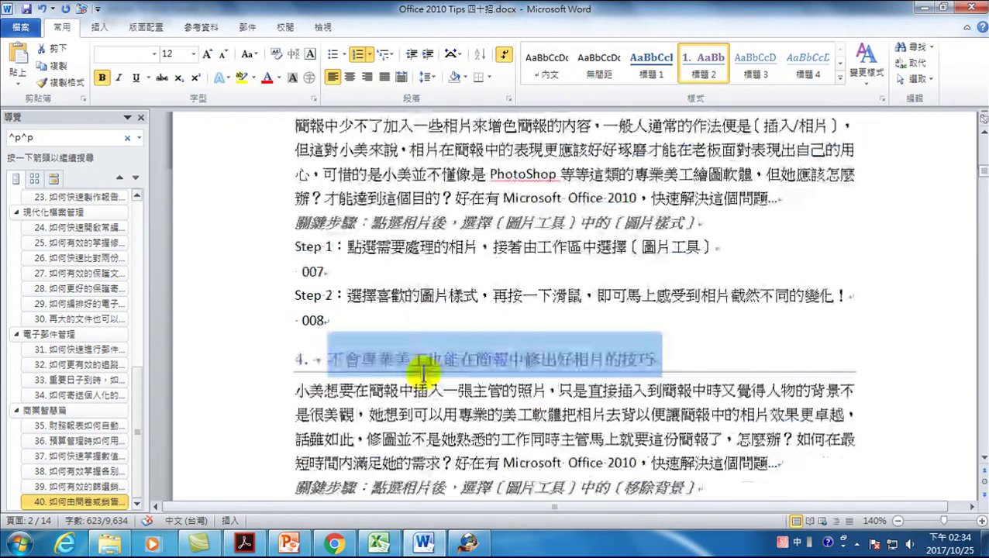
pyautogui.scroll(-2, 435, 382)
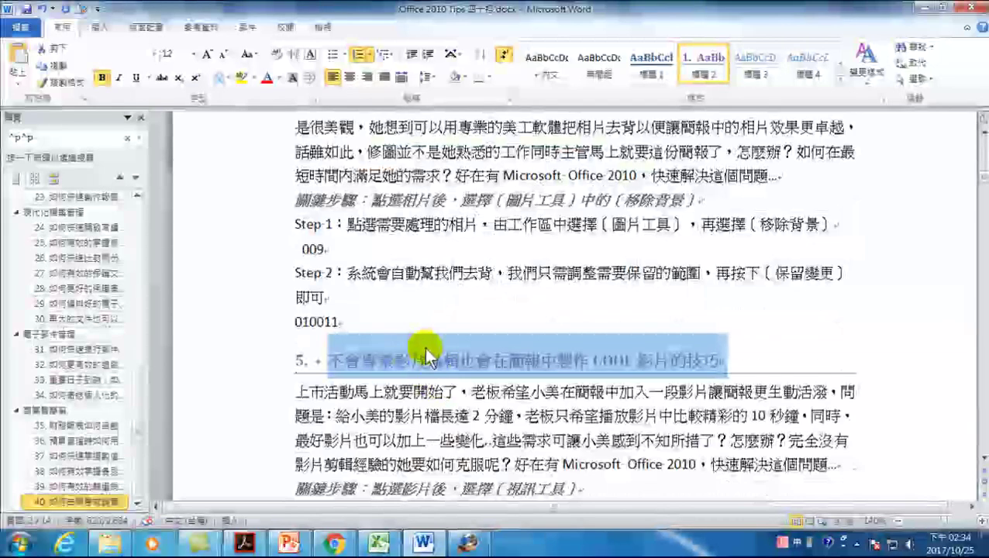
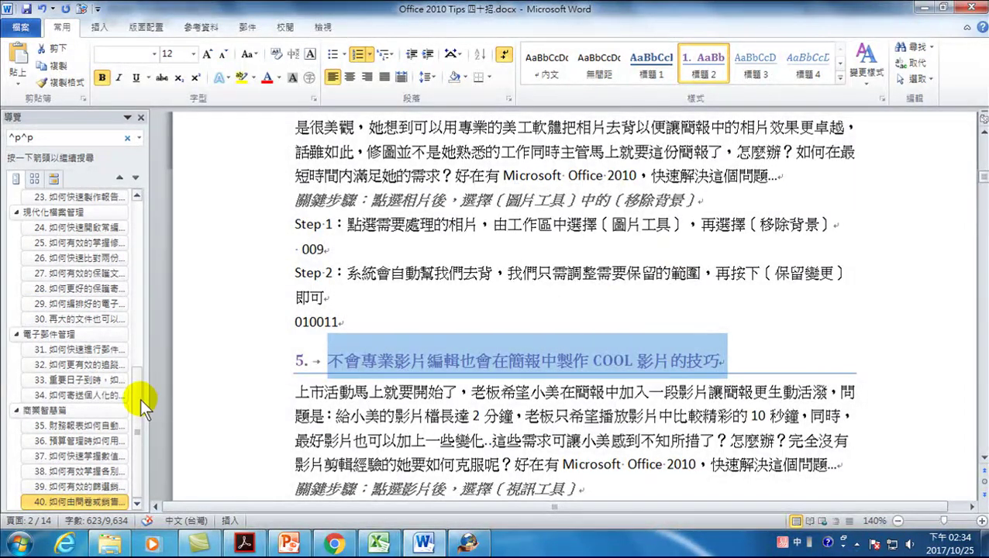
# Jump to the 成功簡報關鍵篇 chapter and place the cursor in its heading.
pyautogui.moveTo(140, 398); pyautogui.dragTo(137, 217)
pyautogui.click(68, 203)
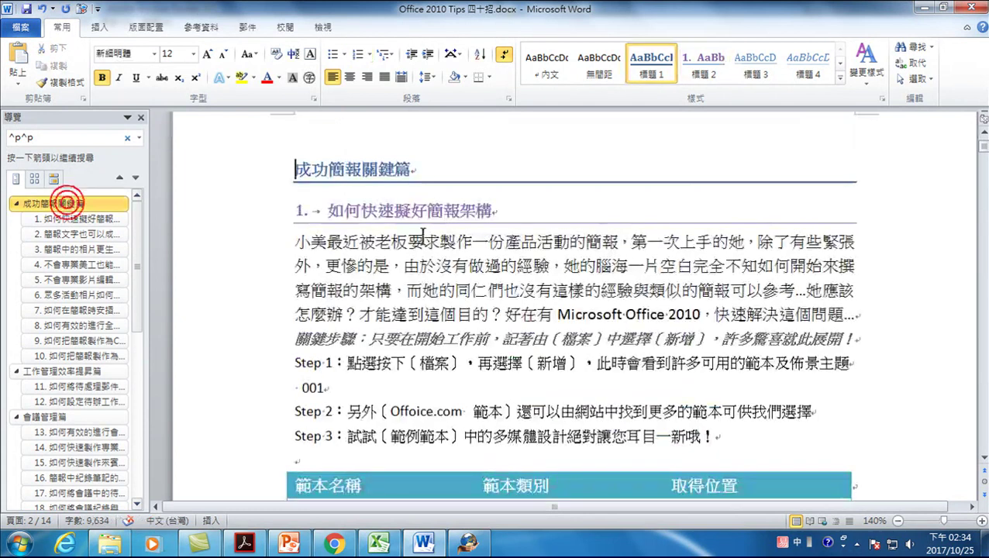
pyautogui.click(349, 175)
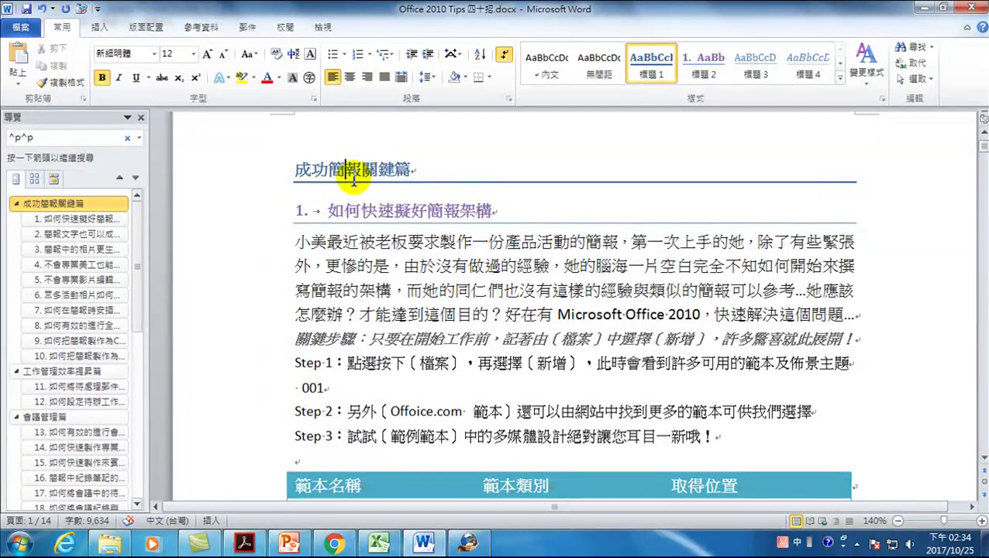
pyautogui.scroll(3, 322, 194)
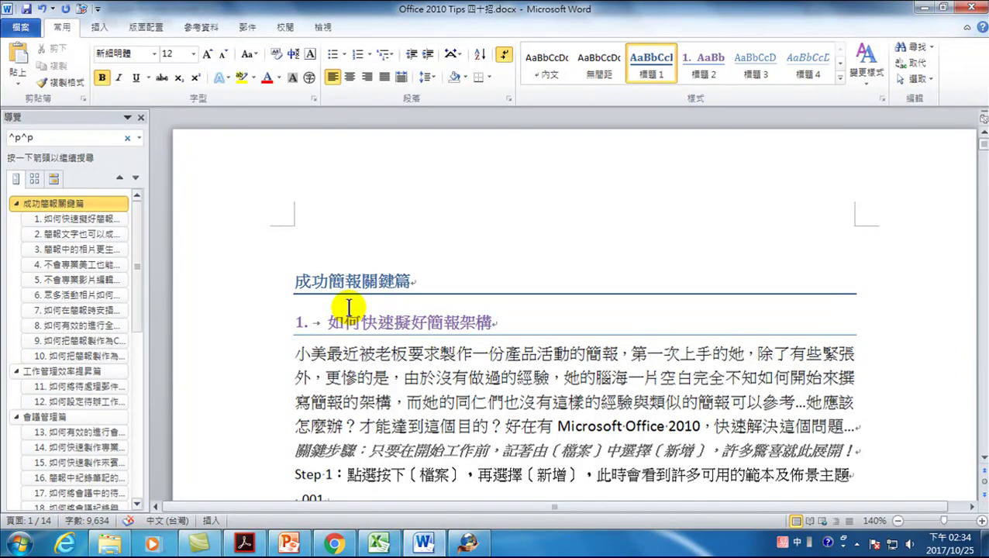
# Jump to the 工作管理效率提昇篇 chapter and scroll around to see its page position.
pyautogui.click(53, 371)
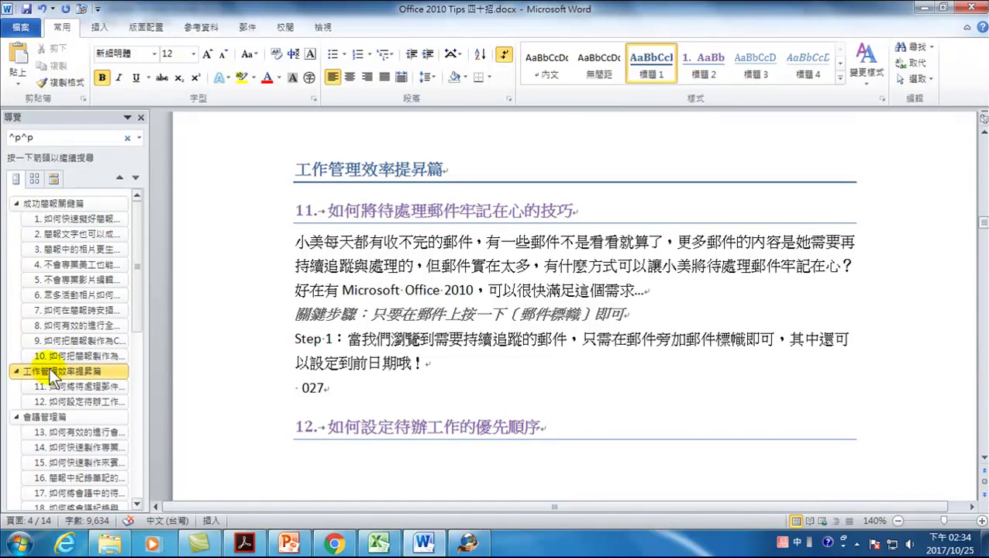
pyautogui.scroll(3, 341, 293)
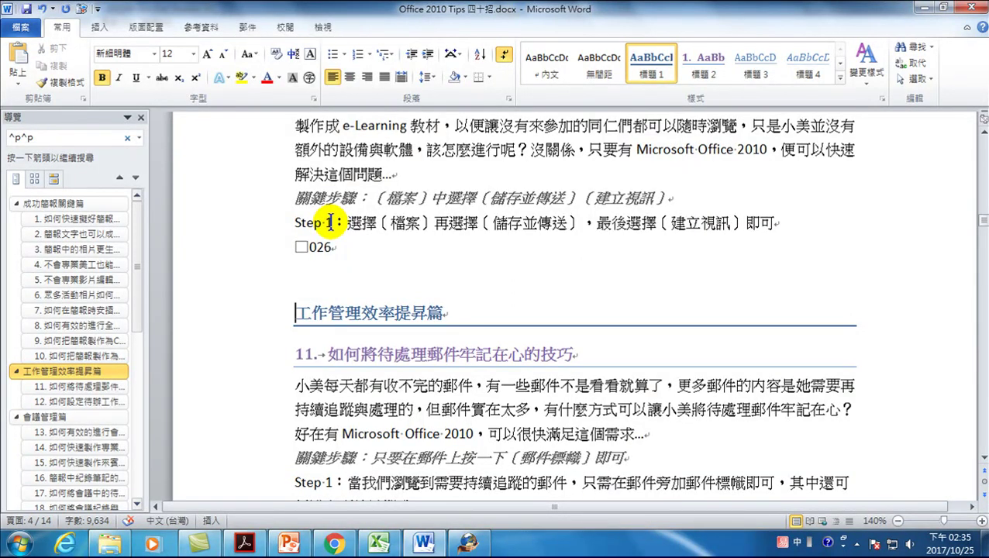
pyautogui.scroll(-5, 329, 222)
pyautogui.scroll(-5, 329, 232)
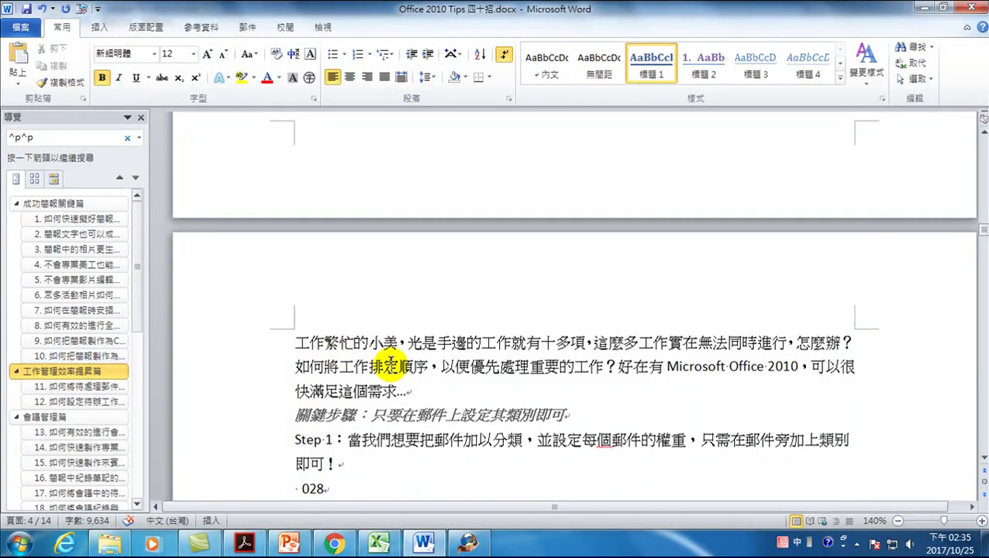
pyautogui.scroll(3, 391, 361)
pyautogui.scroll(5, 490, 349)
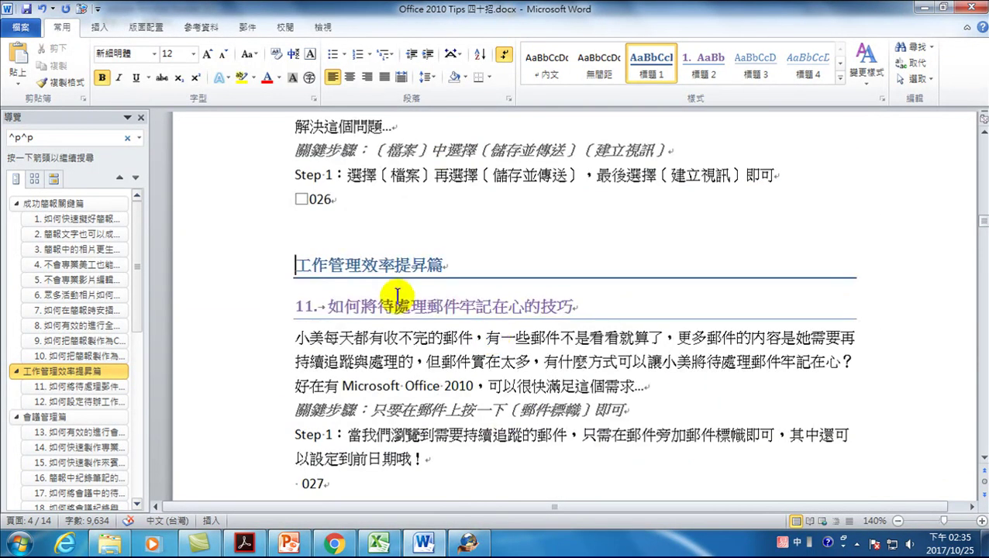
# Open the 修改樣式 dialog for the 標題 1 style from the Styles gallery.
pyautogui.rightClick(653, 66)
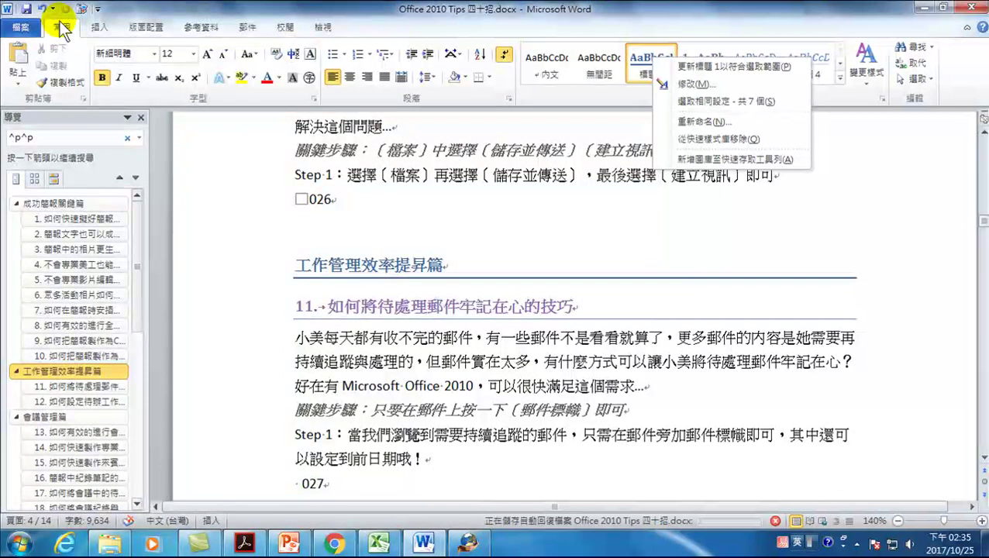
pyautogui.click(589, 95)
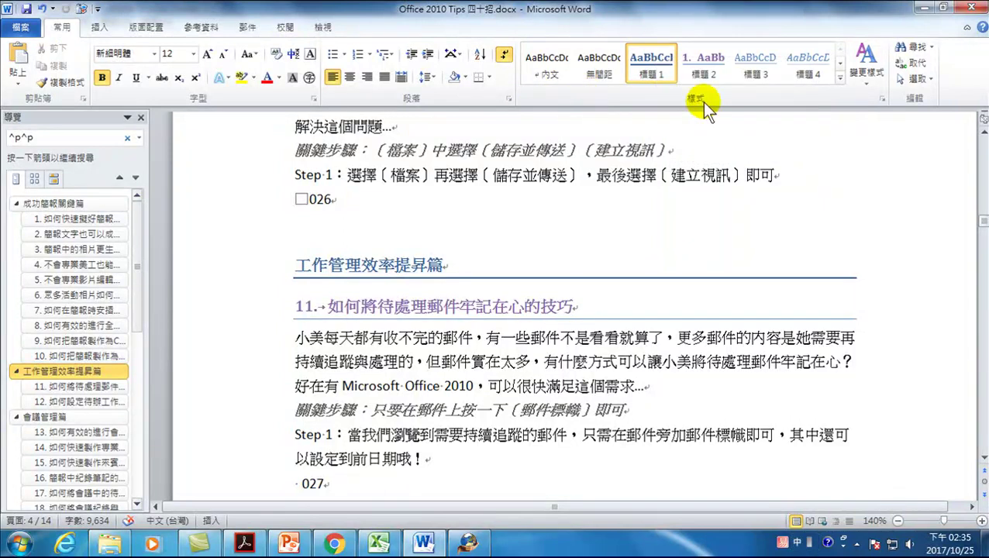
pyautogui.rightClick(654, 64)
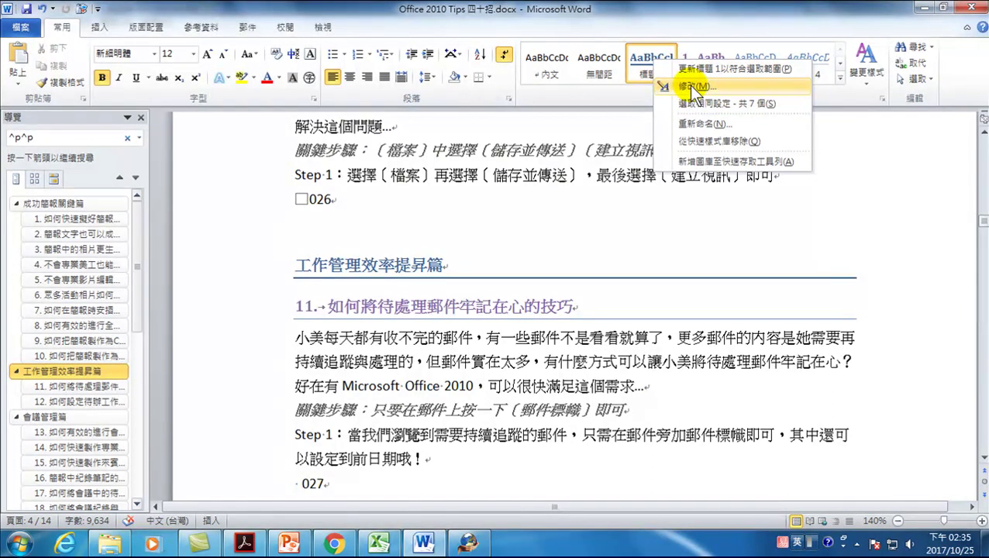
pyautogui.click(690, 87)
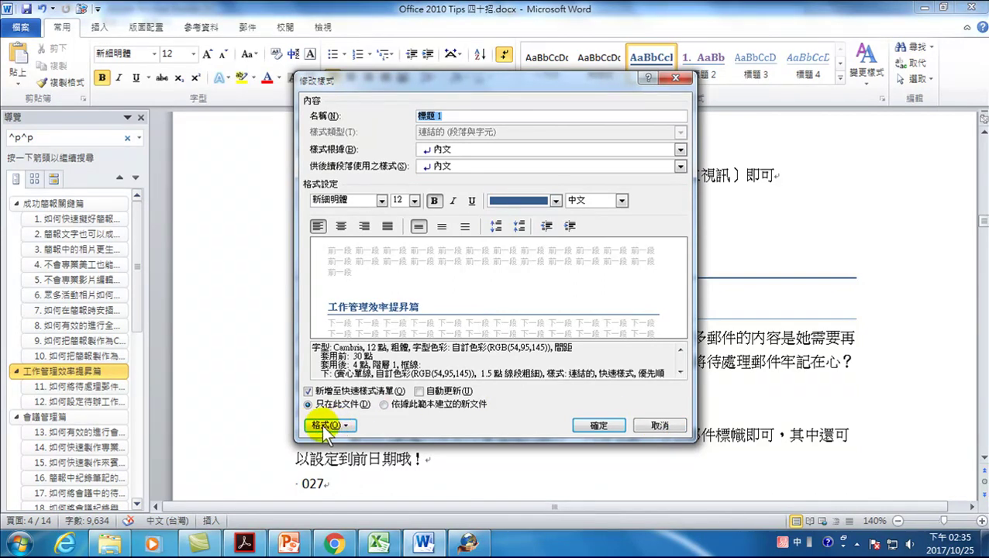
# Enable 段落前分頁 in 標題 1's paragraph settings and apply the modified style.
pyautogui.click(324, 427)
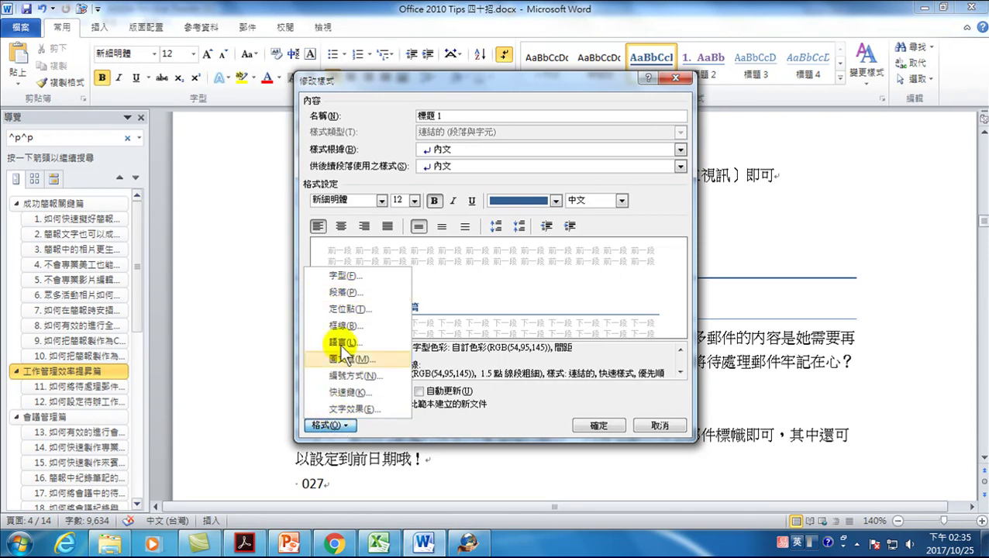
pyautogui.click(348, 289)
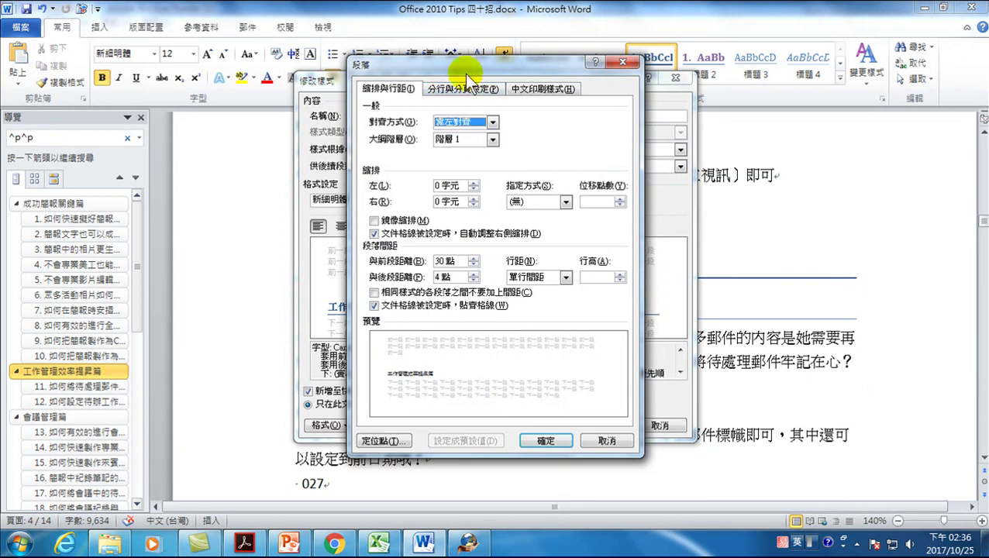
pyautogui.click(467, 88)
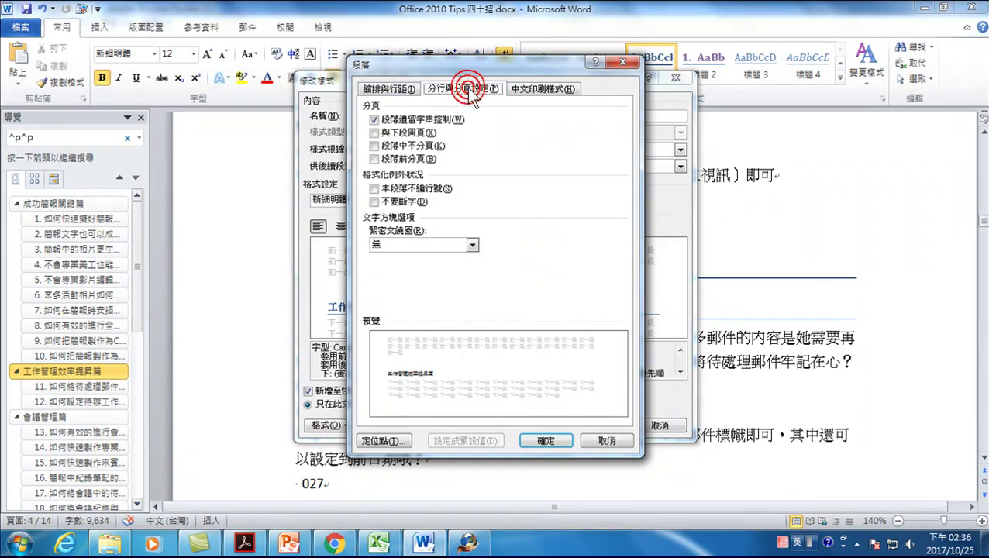
pyautogui.click(378, 161)
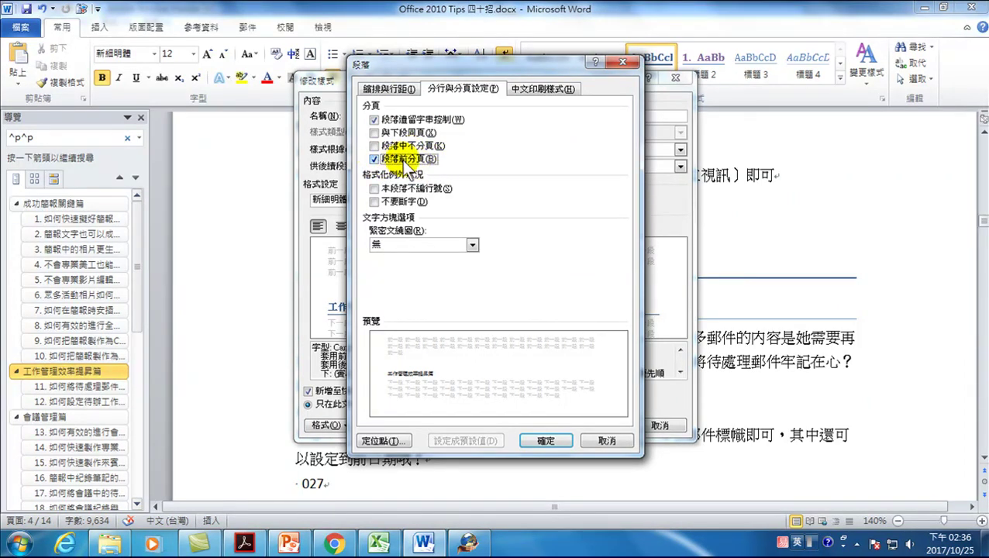
pyautogui.click(541, 440)
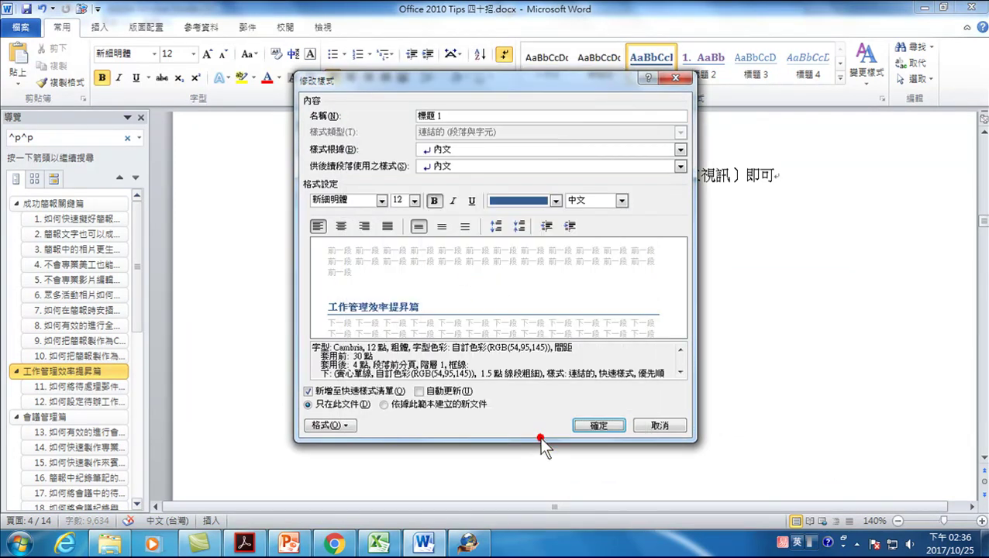
pyautogui.click(598, 426)
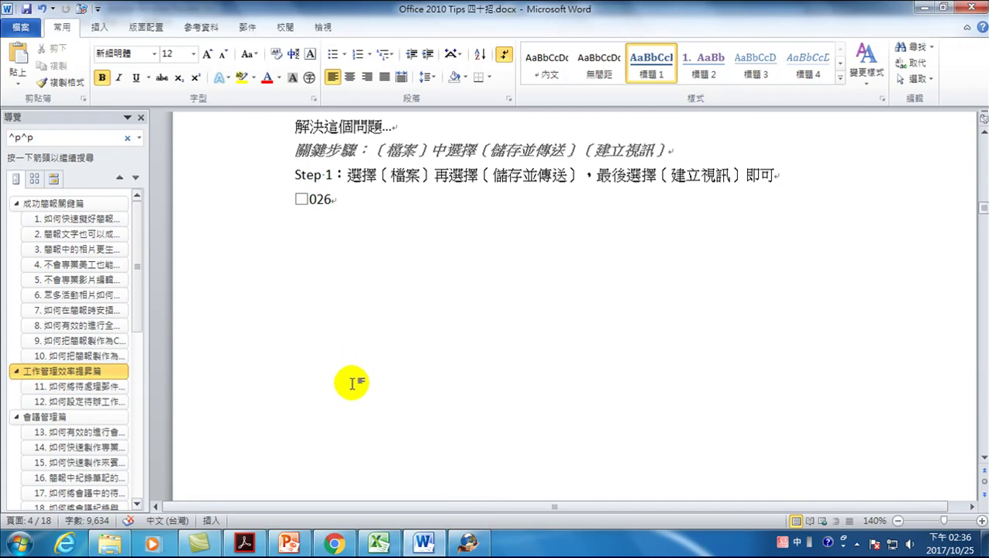
# Insert a page break before the 會議管理篇 heading so it starts page 6.
pyautogui.scroll(-5, 349, 387)
pyautogui.scroll(-5, 341, 401)
pyautogui.scroll(-1, 333, 372)
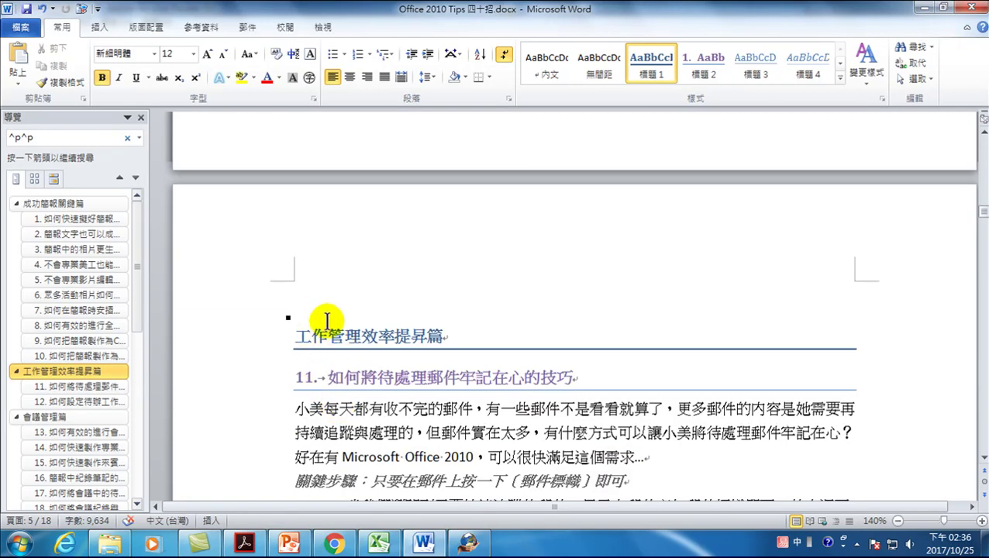
pyautogui.scroll(2, 321, 317)
pyautogui.scroll(6, 324, 325)
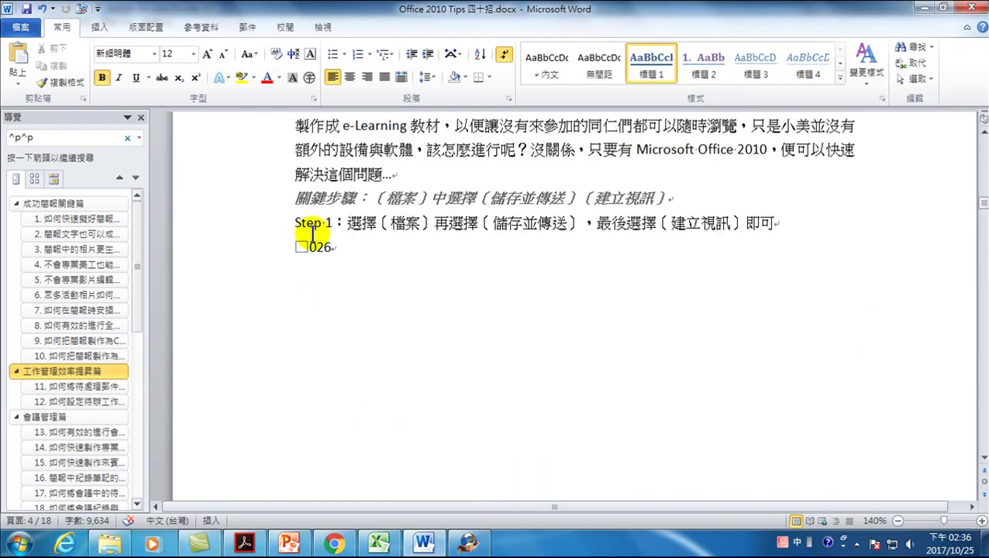
pyautogui.scroll(-3, 358, 322)
pyautogui.scroll(-3, 354, 354)
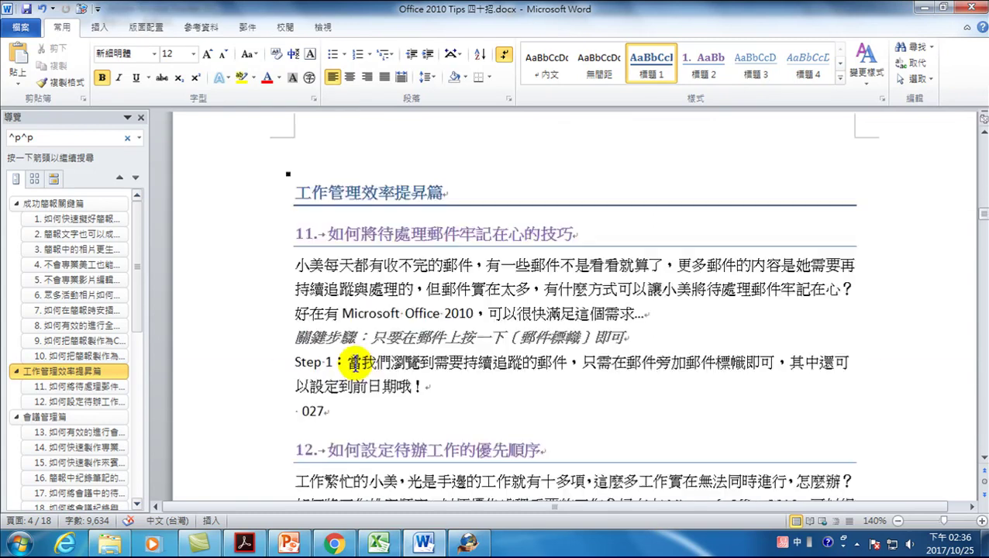
pyautogui.click(38, 415)
pyautogui.hotkey('ctrl', 'Return')
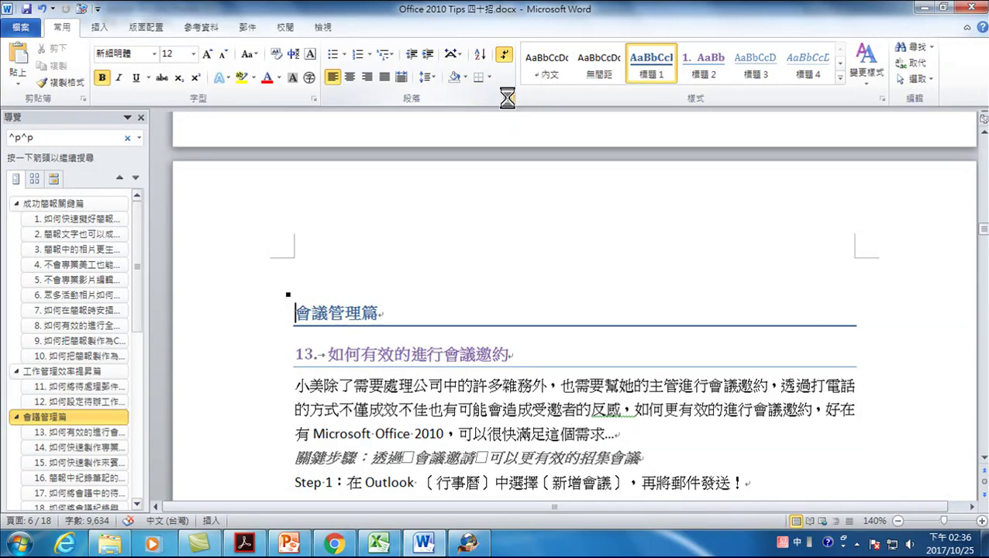
pyautogui.click(505, 100)
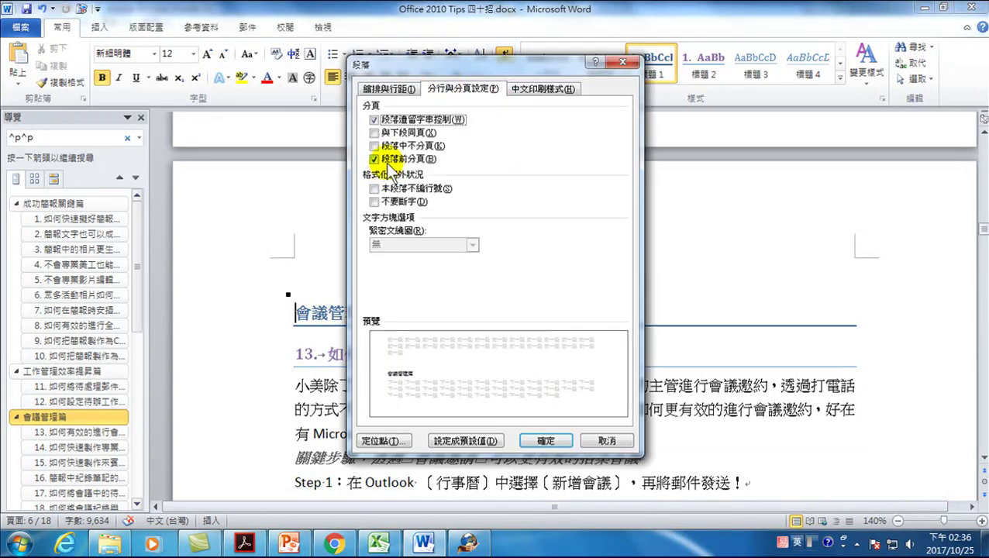
pyautogui.click(622, 62)
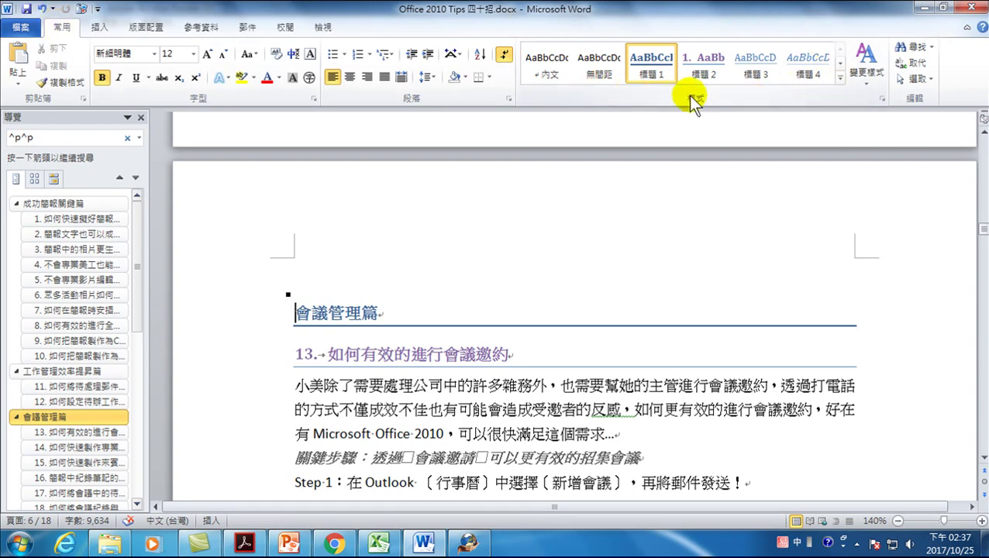
# Open the Modify Style dialog for the 標題 1 style.
pyautogui.rightClick(654, 68)
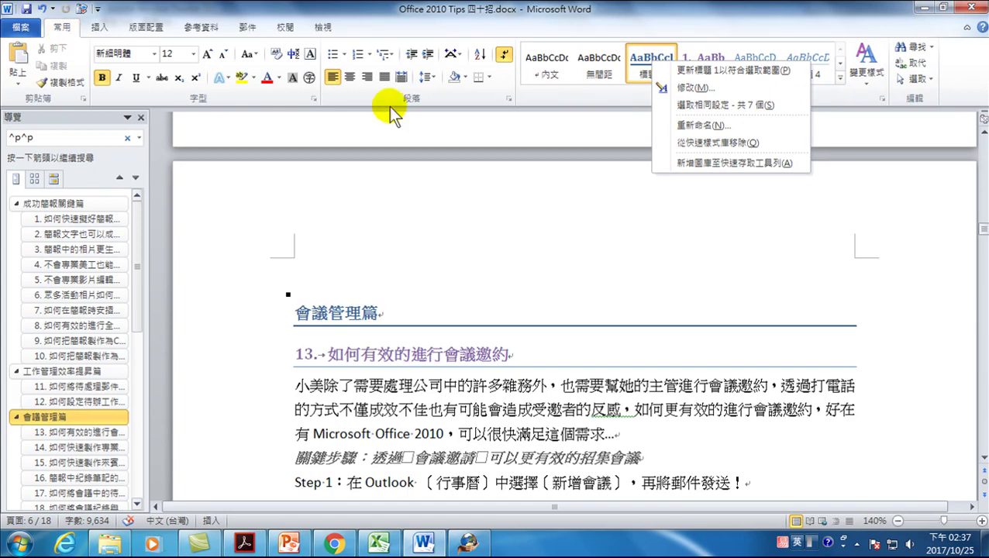
pyautogui.click(580, 101)
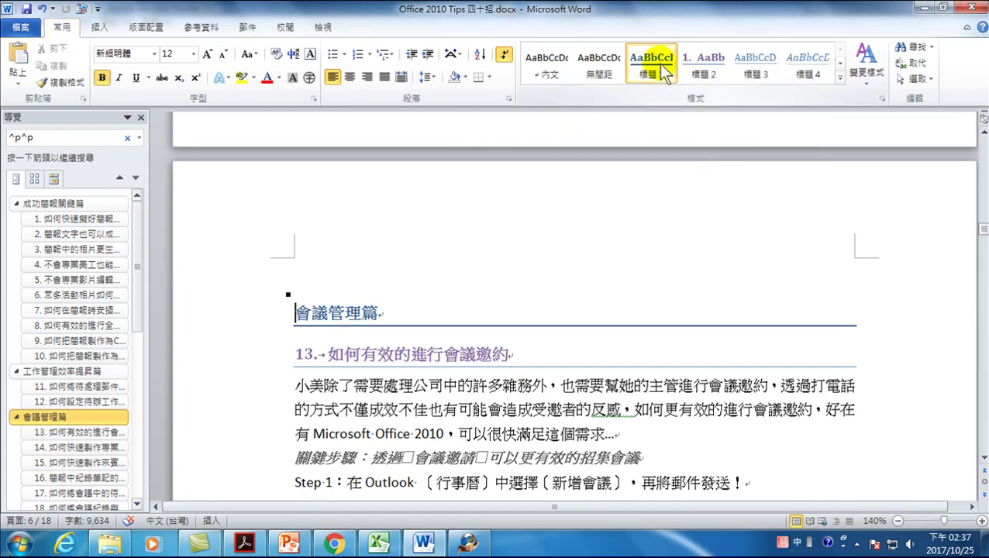
pyautogui.rightClick(654, 62)
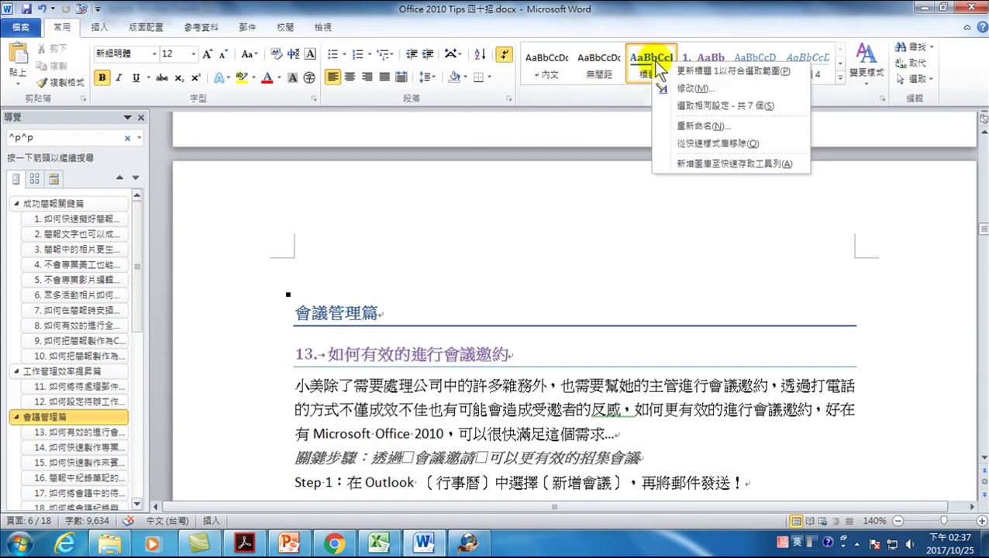
pyautogui.click(685, 89)
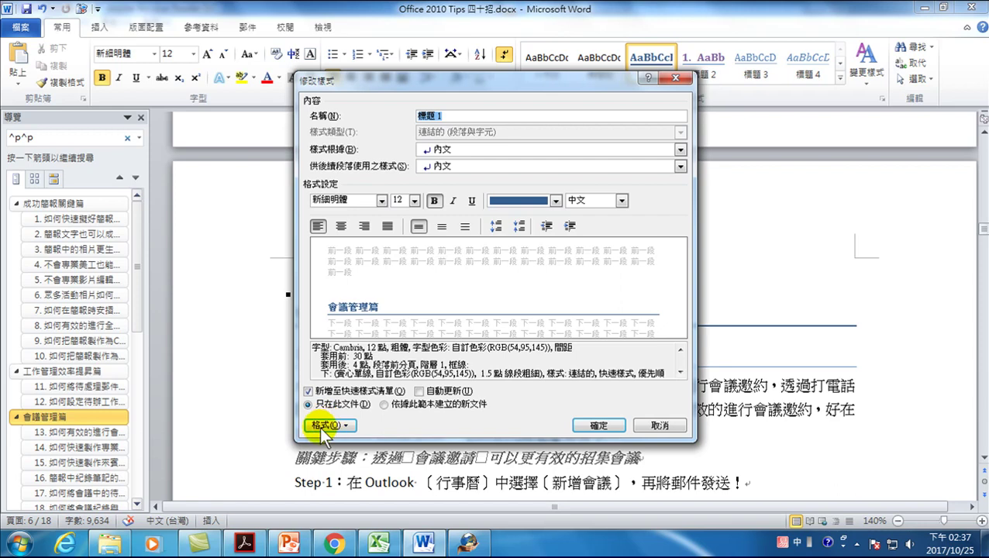
# Set Page break before in the style's paragraph settings and save the modified 標題 1 style.
pyautogui.click(327, 424)
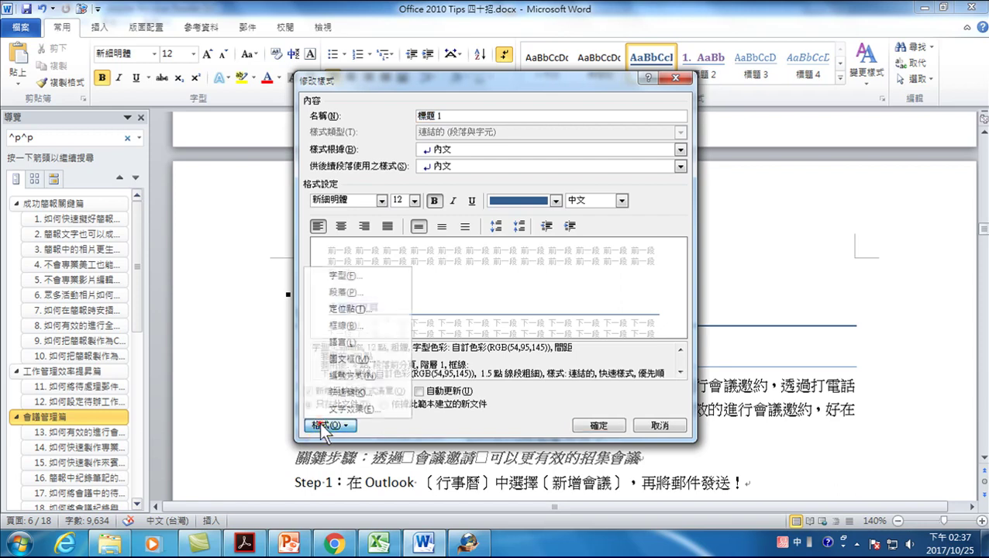
pyautogui.click(357, 289)
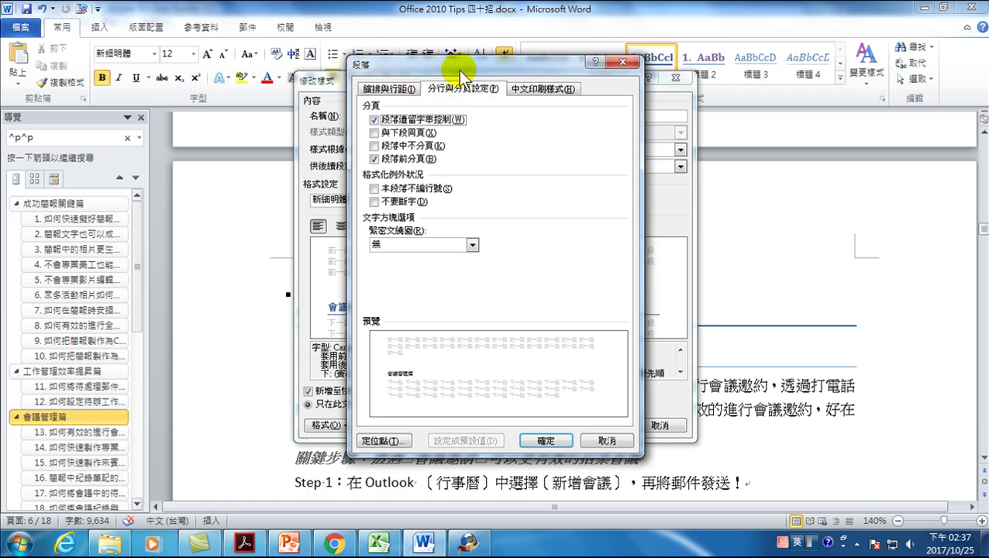
pyautogui.click(470, 90)
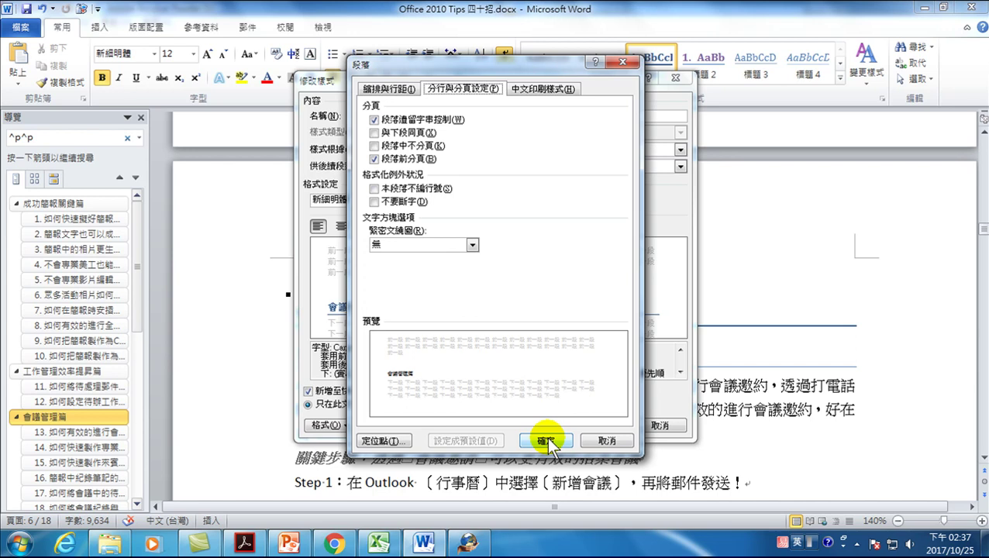
pyautogui.click(591, 436)
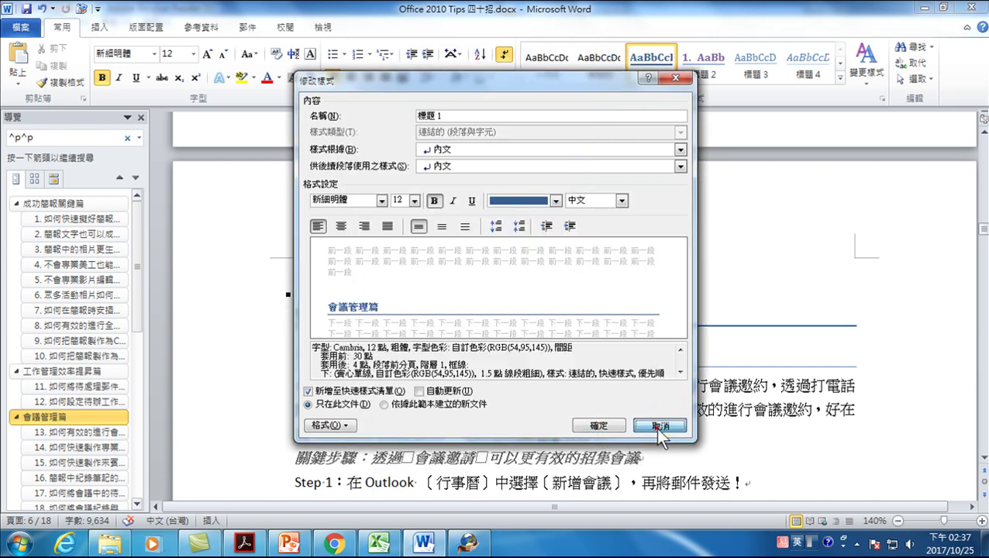
pyautogui.click(656, 425)
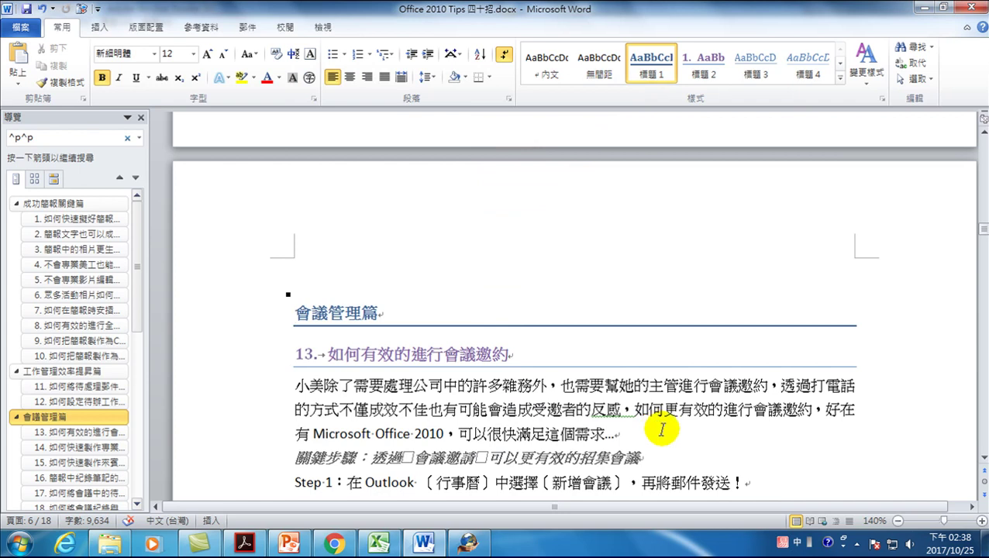